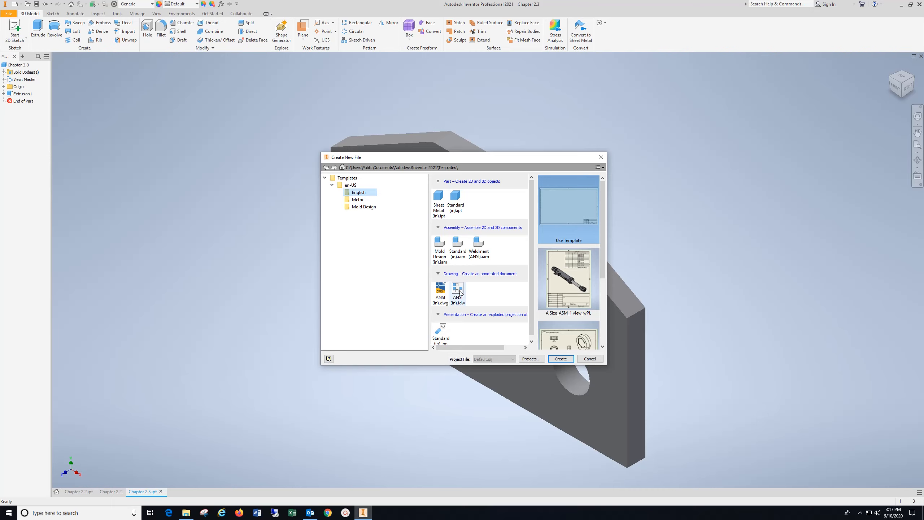
# Create a drawing from the ANSI (in).idw template and set up a front base view of the plate at scale 2.5.
pyautogui.click(458, 290)
pyautogui.click(562, 359)
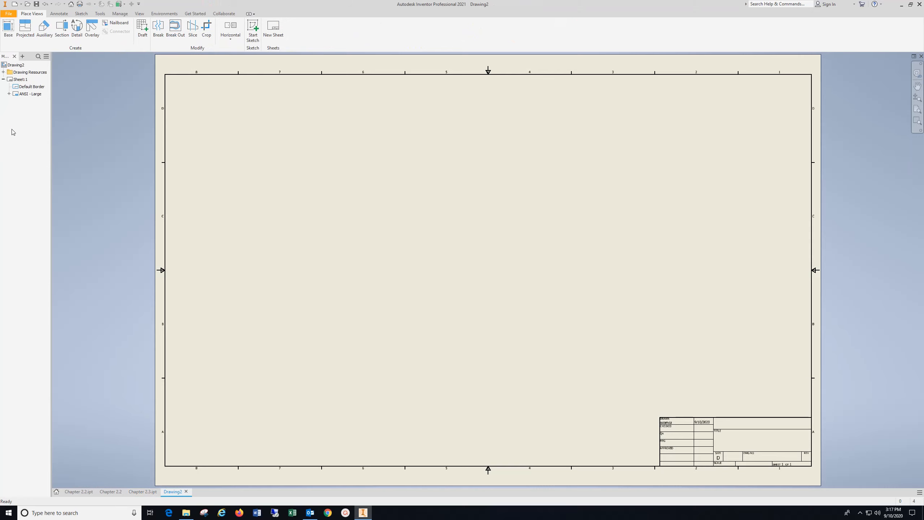
pyautogui.click(11, 33)
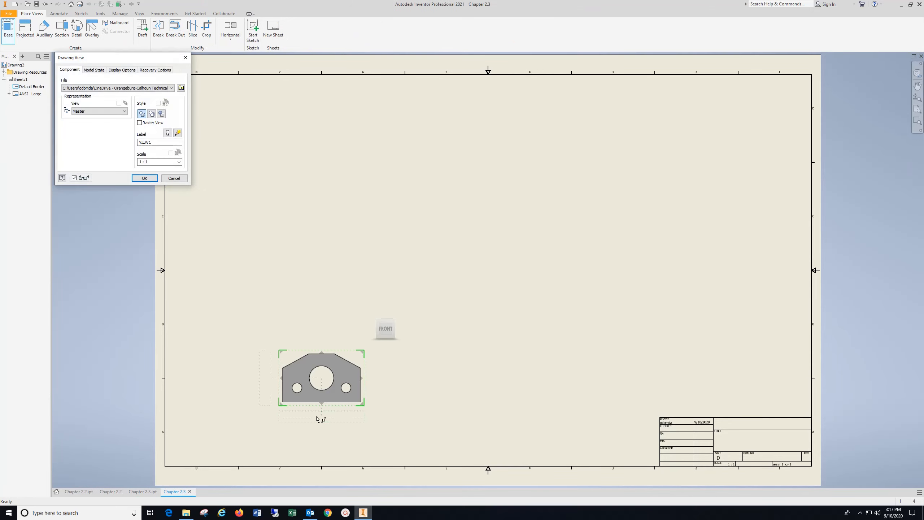
pyautogui.click(157, 163)
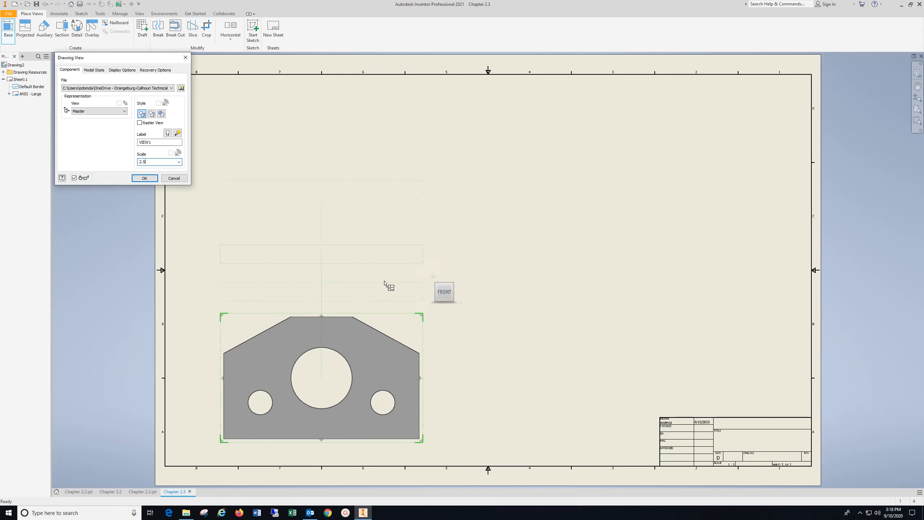
# Project a top view, a right-side view and an isometric view from the front view and finish placing them.
pyautogui.click(342, 145)
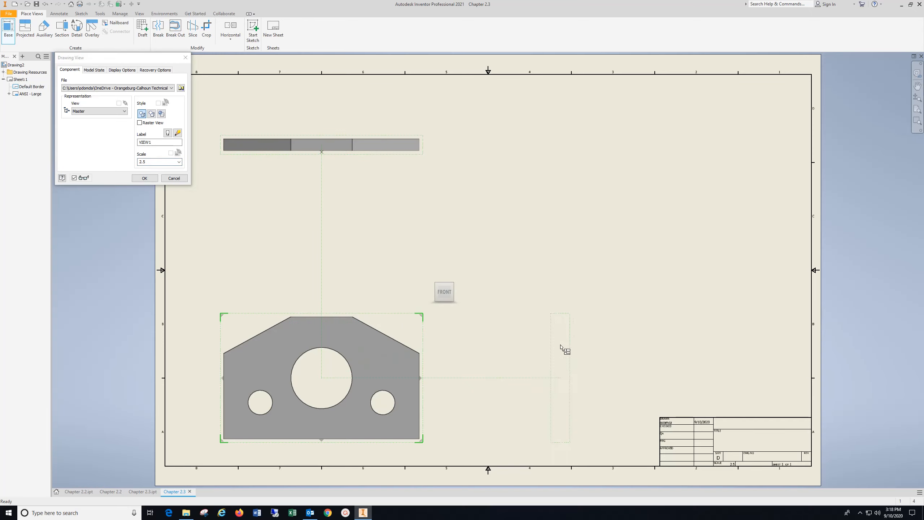
pyautogui.click(597, 358)
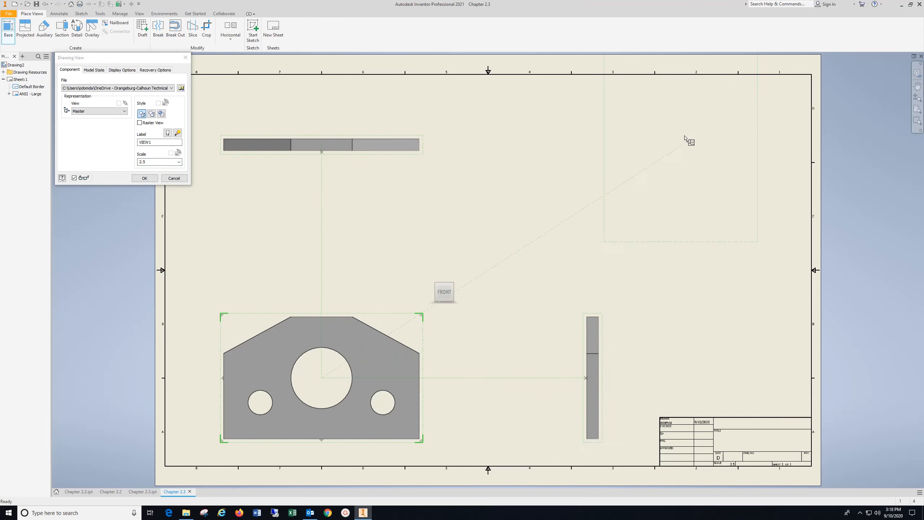
pyautogui.click(703, 149)
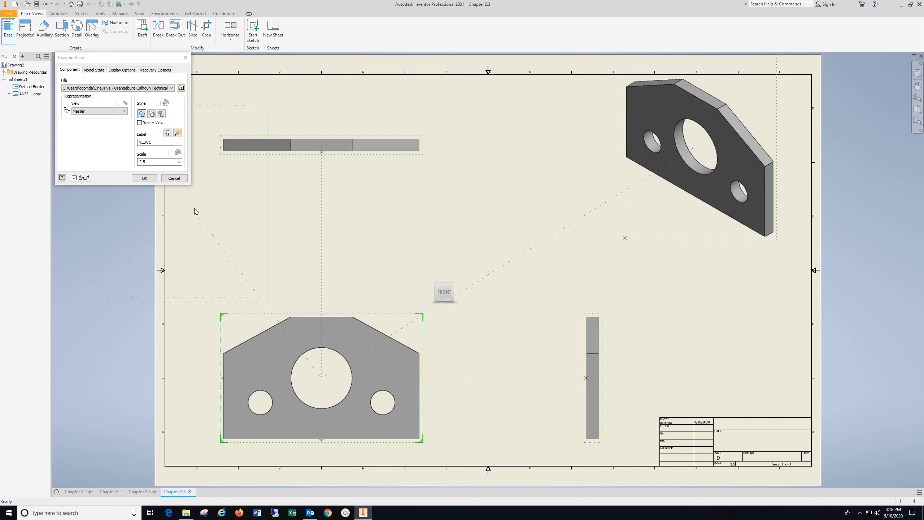
pyautogui.click(145, 178)
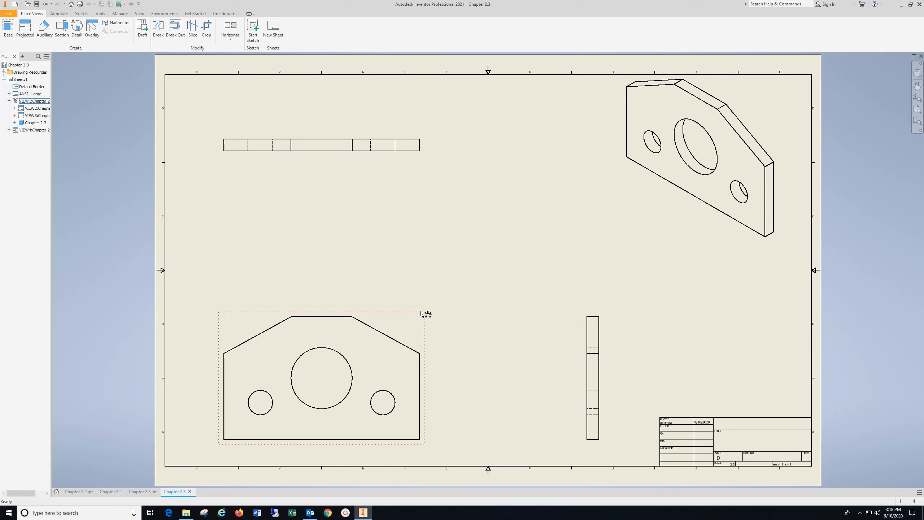
# Reposition the front, right-side and isometric views to leave room for dimensions within the sheet border.
pyautogui.moveTo(403, 315); pyautogui.dragTo(429, 283)
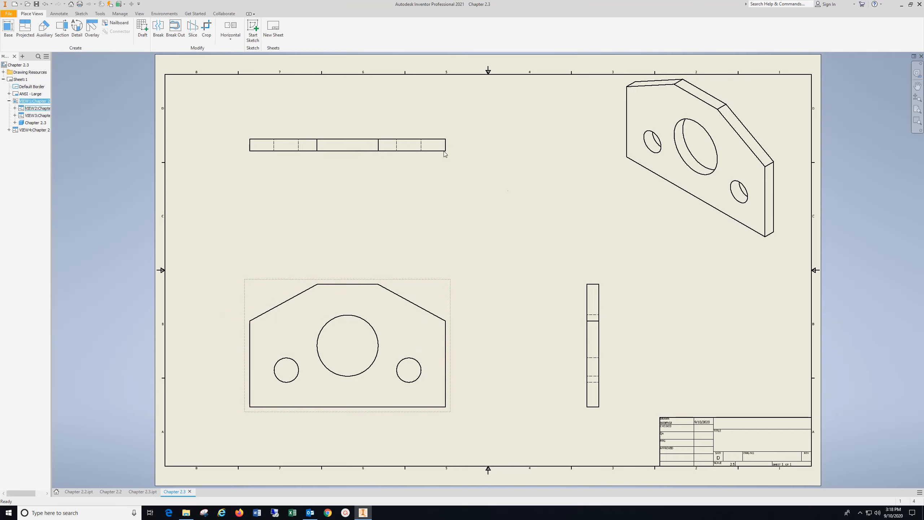
pyautogui.moveTo(604, 288); pyautogui.dragTo(621, 289)
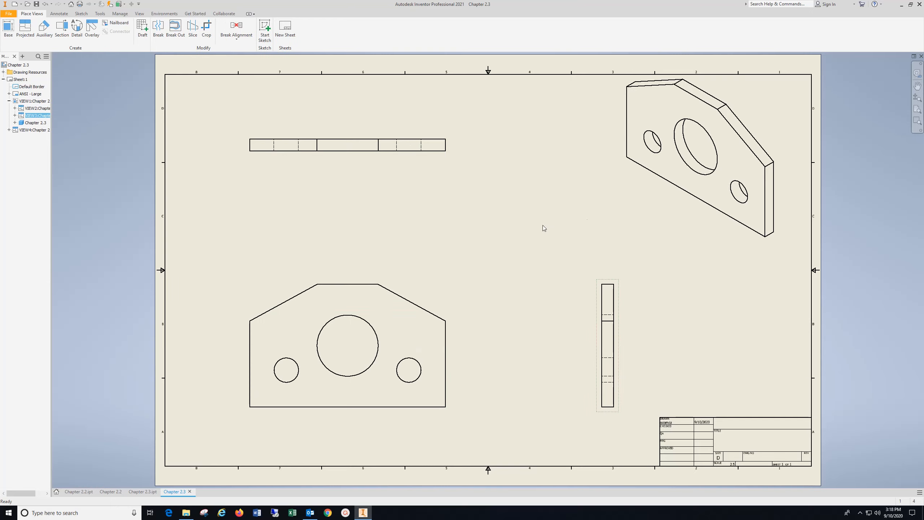
pyautogui.moveTo(685, 243); pyautogui.dragTo(681, 261)
pyautogui.click(544, 194)
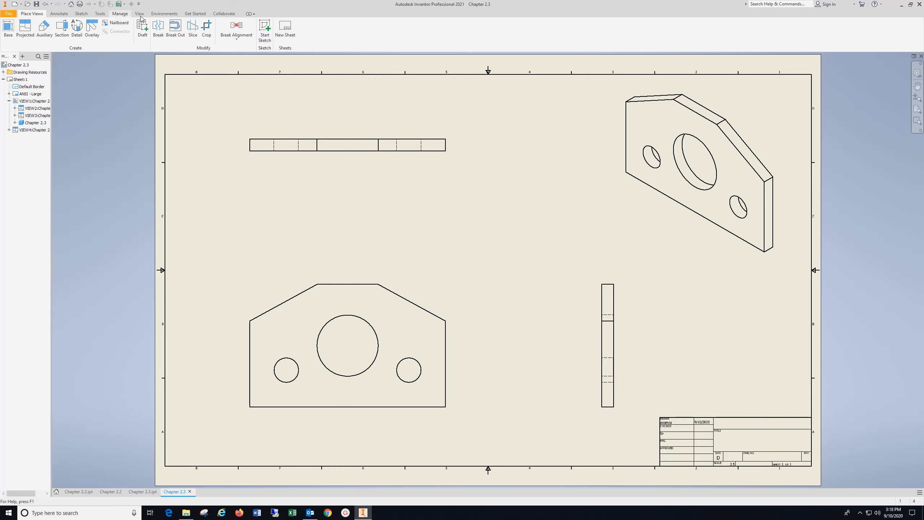
# Add center marks to the two small holes and the large hole in the front view.
pyautogui.click(61, 14)
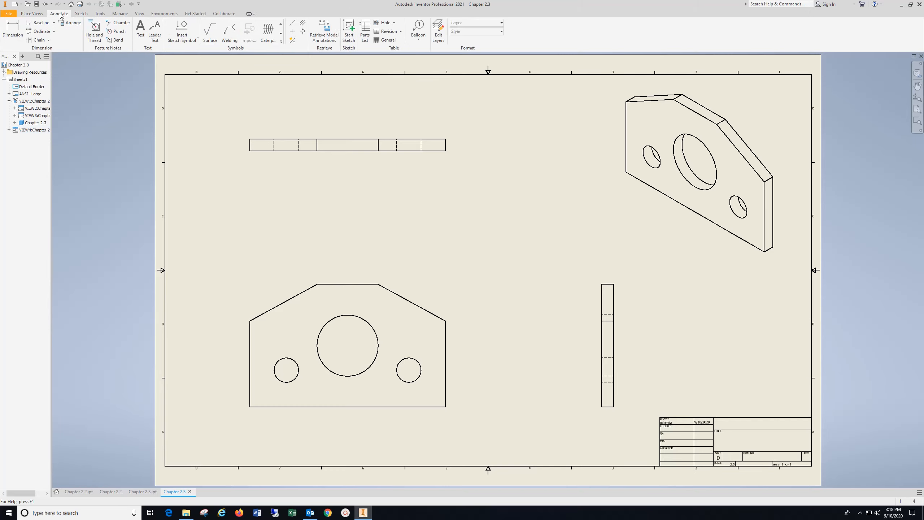
pyautogui.click(293, 34)
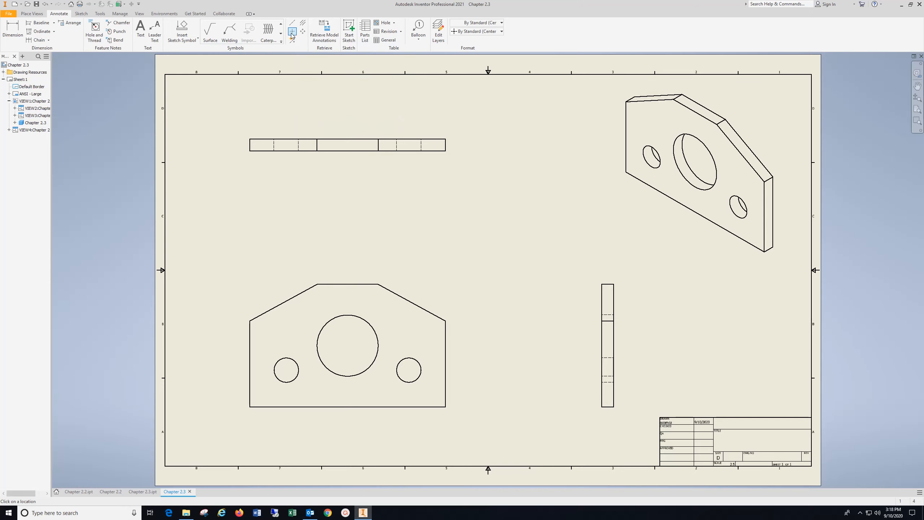
pyautogui.click(295, 379)
pyautogui.click(368, 369)
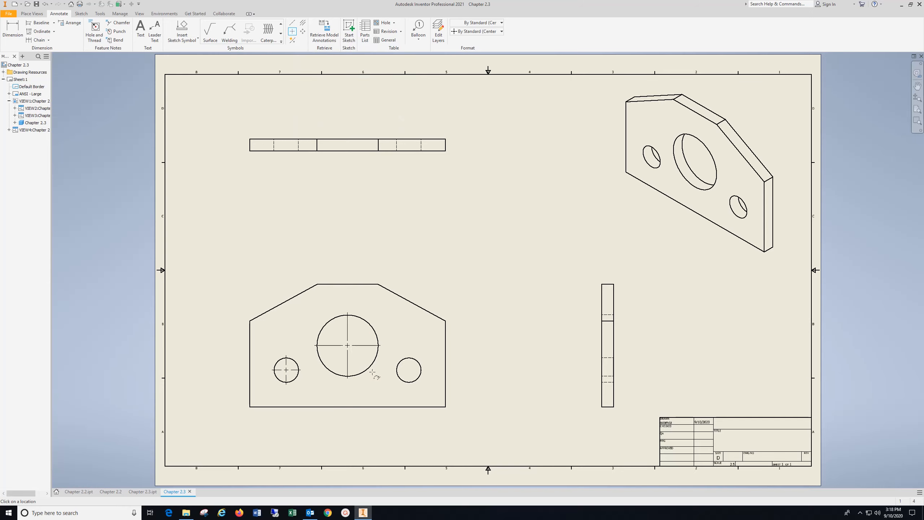
pyautogui.click(410, 381)
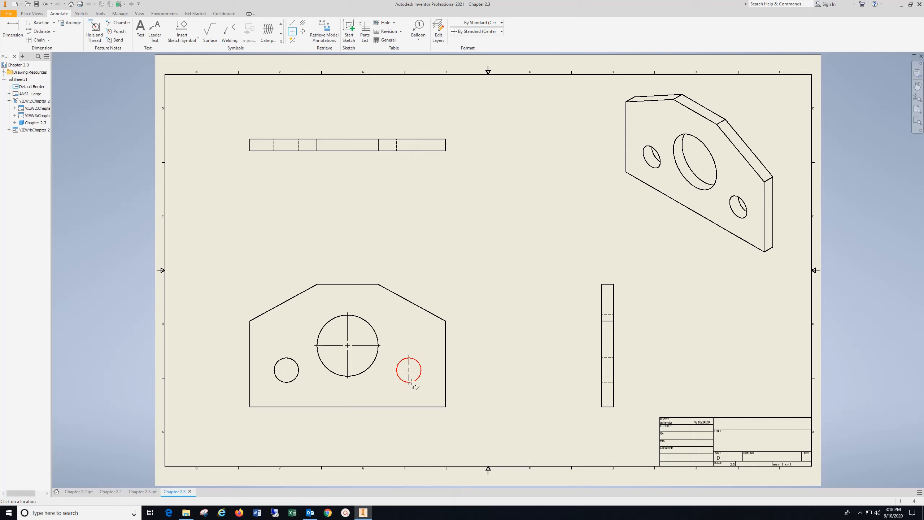
# Add bisector centerlines to the hidden holes in the top view and the right-side view.
pyautogui.click(303, 24)
pyautogui.click(298, 145)
pyautogui.click(379, 145)
pyautogui.click(608, 382)
pyautogui.click(607, 358)
# Dimension the left small hole's center from the plate's left edge and from its bottom edge in the front view.
pyautogui.click(13, 29)
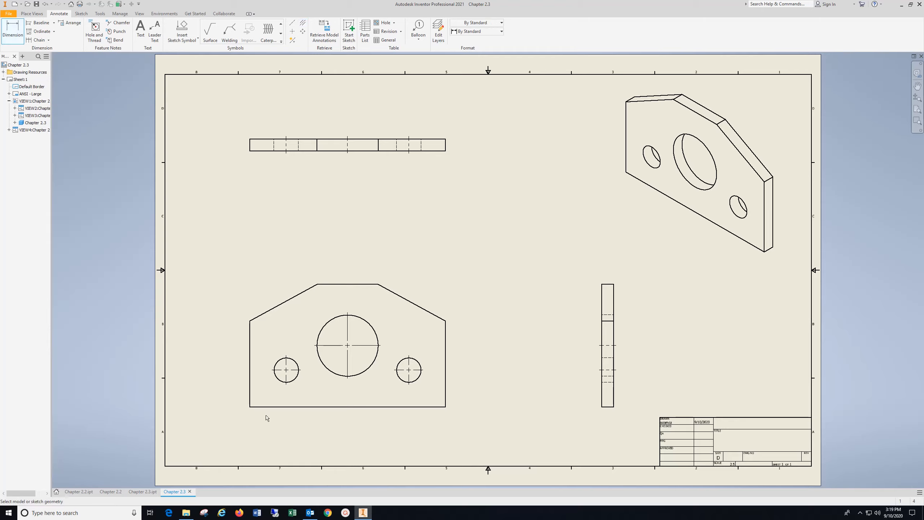
pyautogui.click(250, 393)
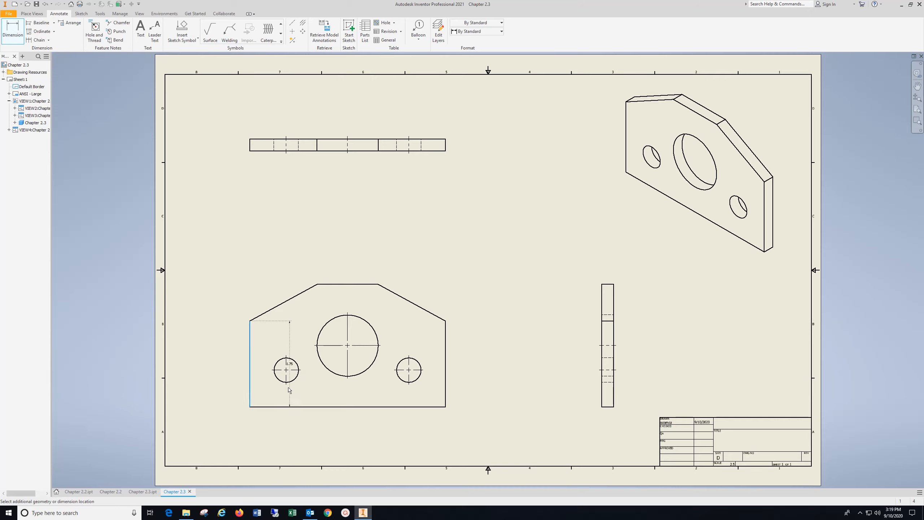
pyautogui.click(286, 382)
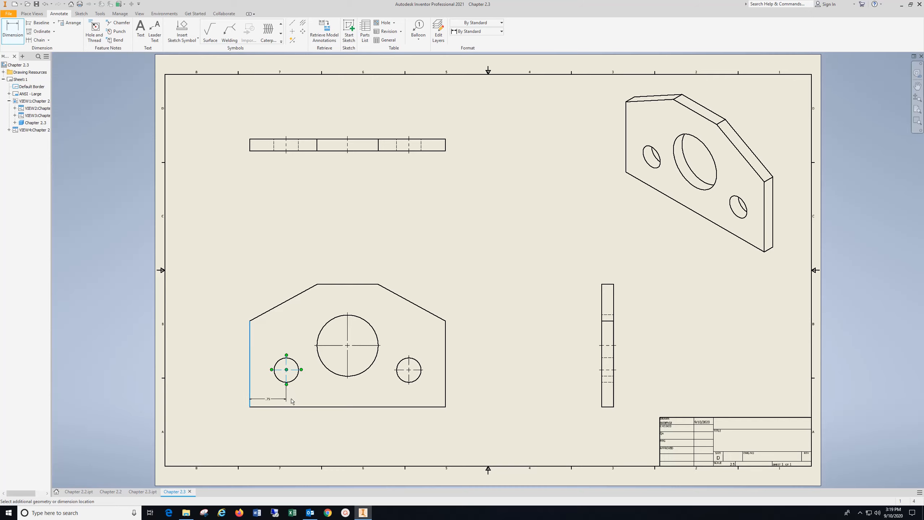
pyautogui.click(277, 429)
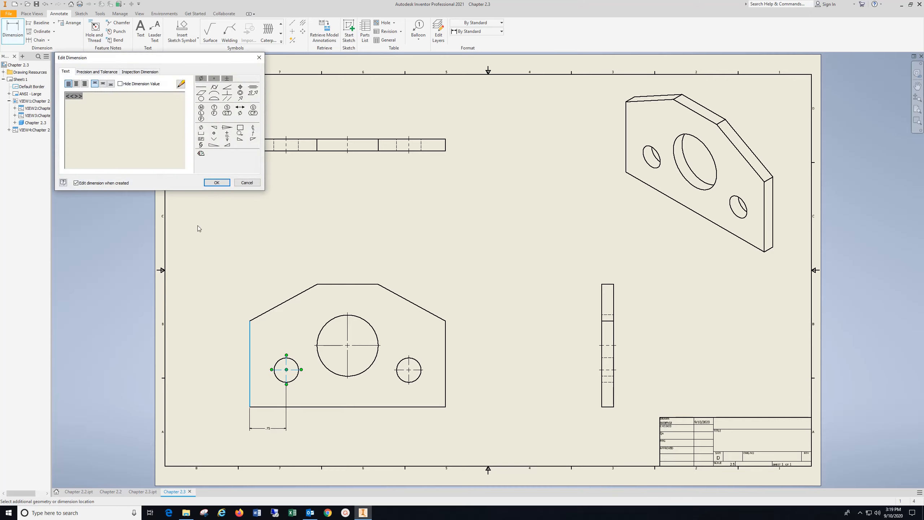
pyautogui.click(222, 182)
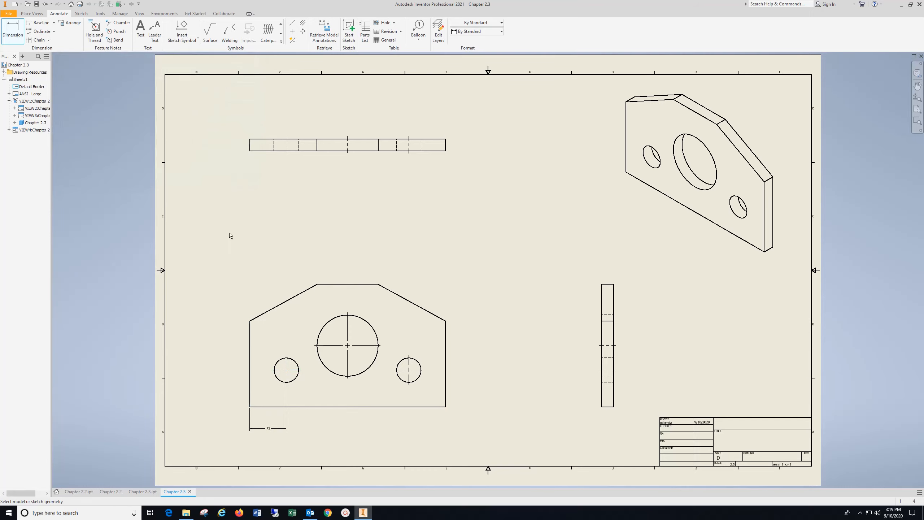
pyautogui.click(282, 406)
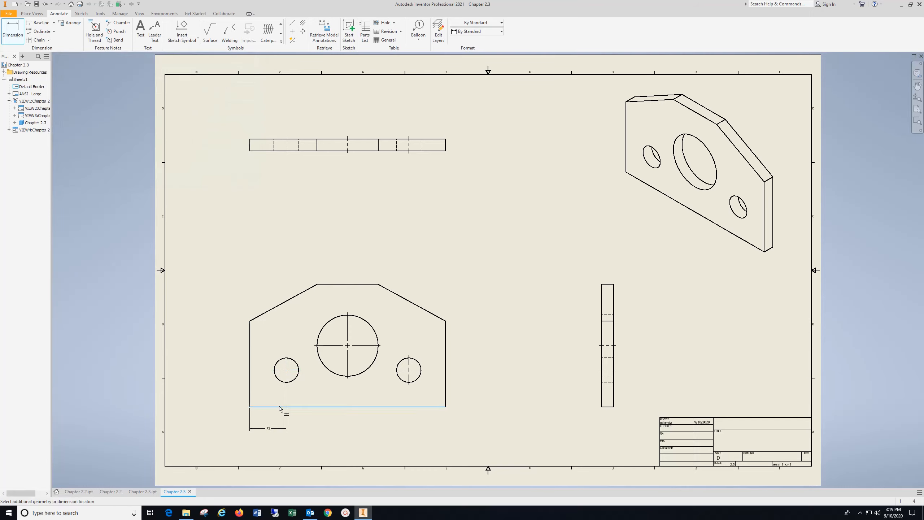
pyautogui.click(286, 370)
pyautogui.click(230, 380)
pyautogui.click(217, 183)
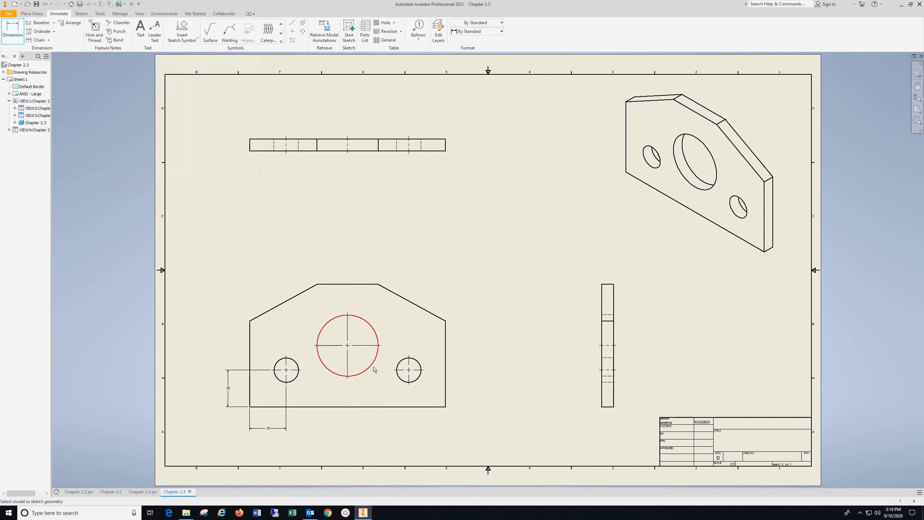
# Add a diameter dimension to the left small hole in the front view.
pyautogui.click(295, 379)
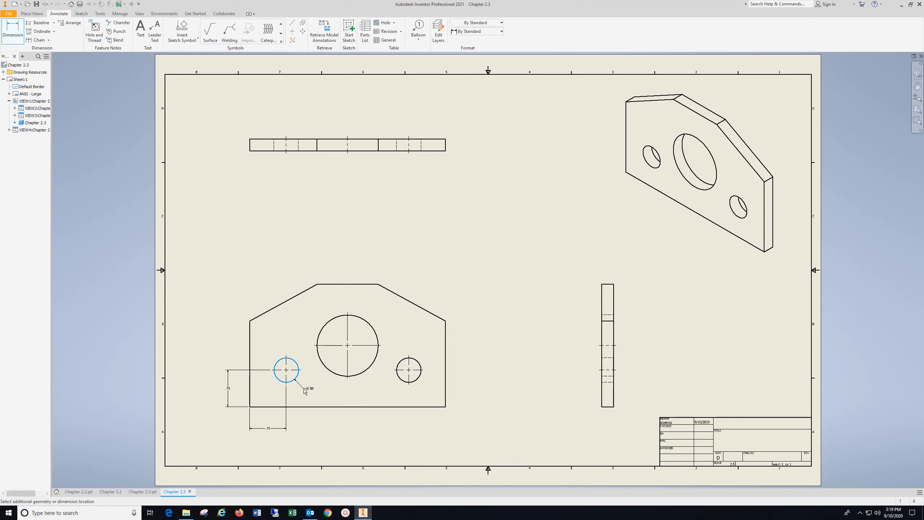
pyautogui.click(306, 390)
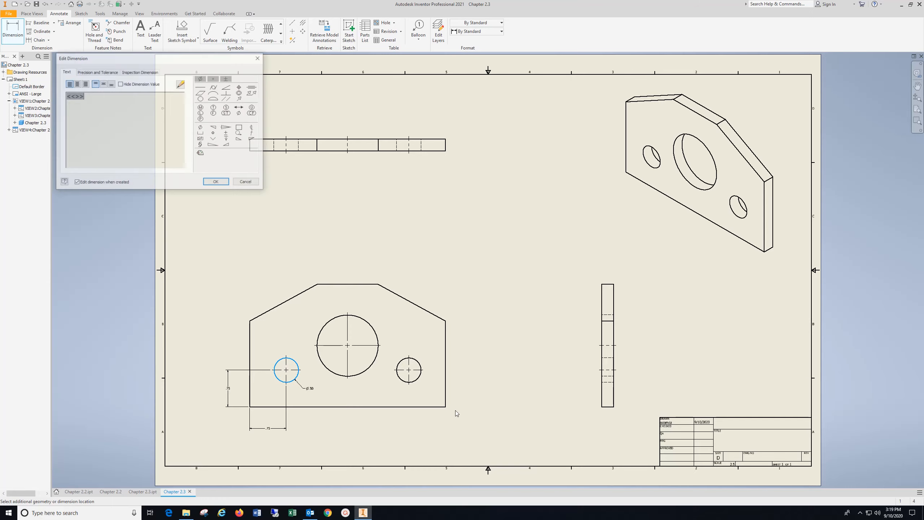
pyautogui.click(217, 182)
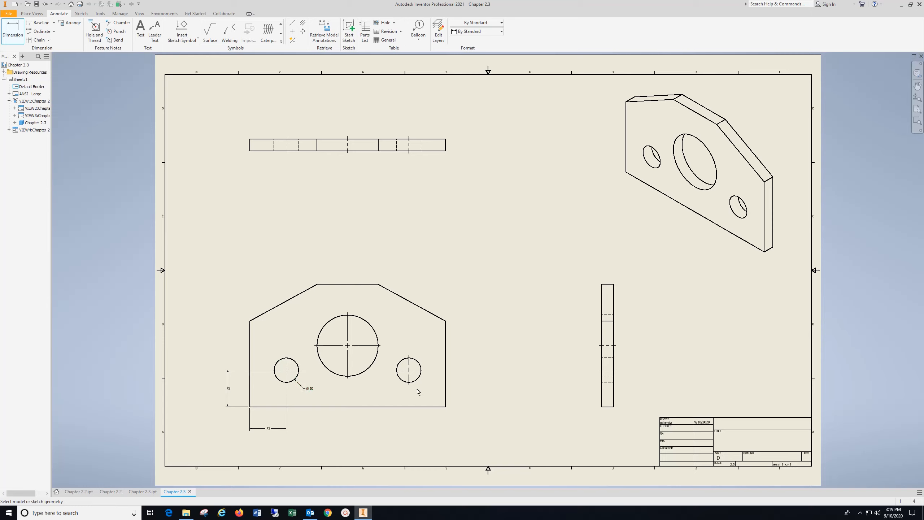
# Dimension the right small hole's center from the plate's bottom edge and from its right edge in the front view.
pyautogui.click(416, 407)
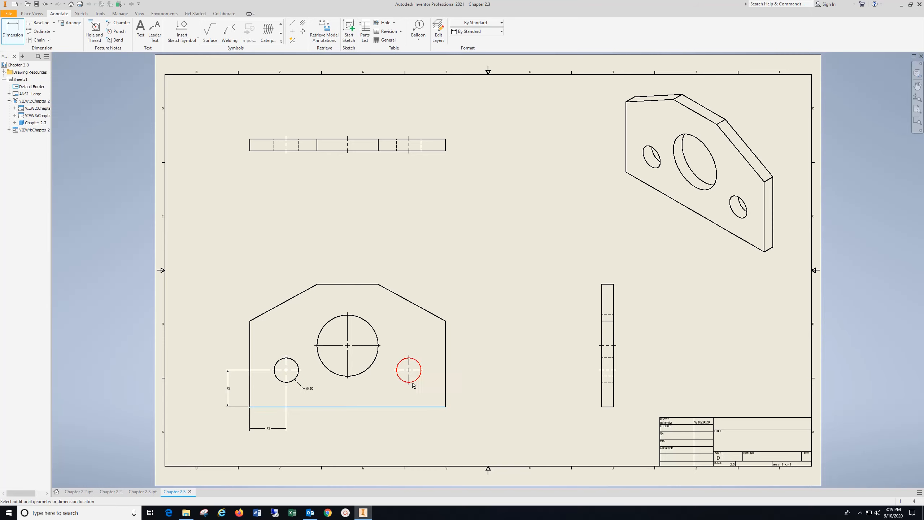
pyautogui.click(413, 372)
pyautogui.click(449, 372)
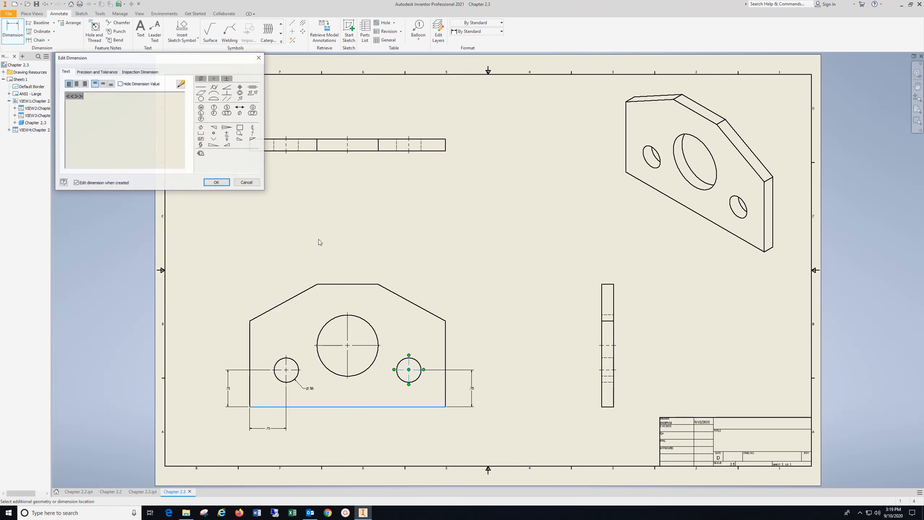
pyautogui.click(214, 182)
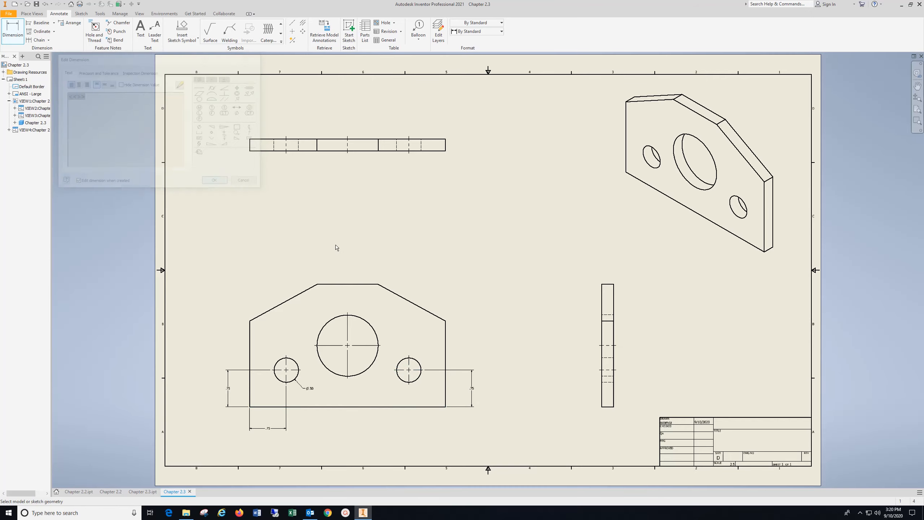
pyautogui.click(448, 390)
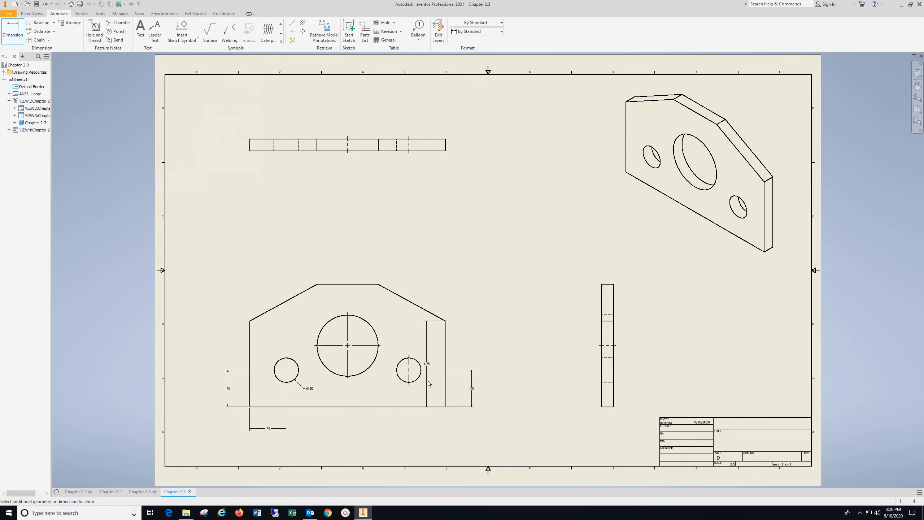
pyautogui.click(409, 381)
pyautogui.click(443, 420)
pyautogui.click(217, 186)
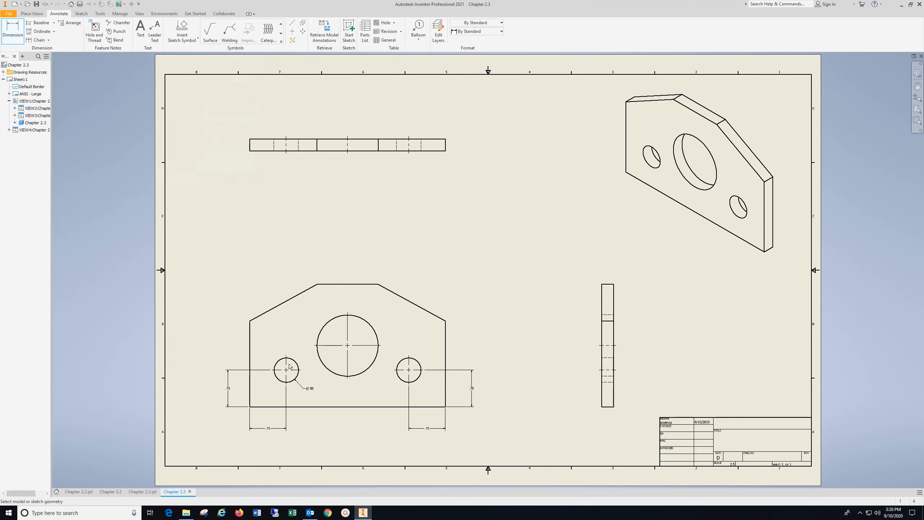
# Add a diameter dimension to the right small hole, placing its text below and to the left of the hole.
pyautogui.click(401, 381)
pyautogui.click(399, 394)
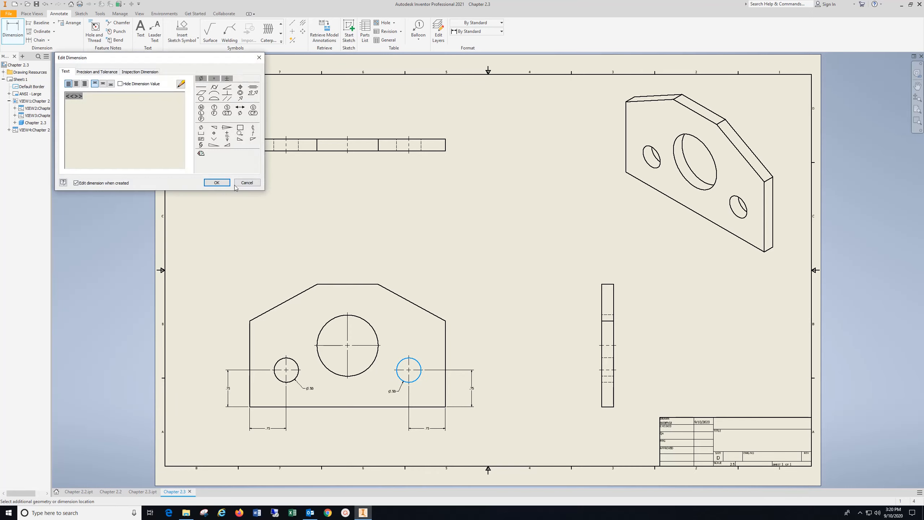
pyautogui.click(217, 184)
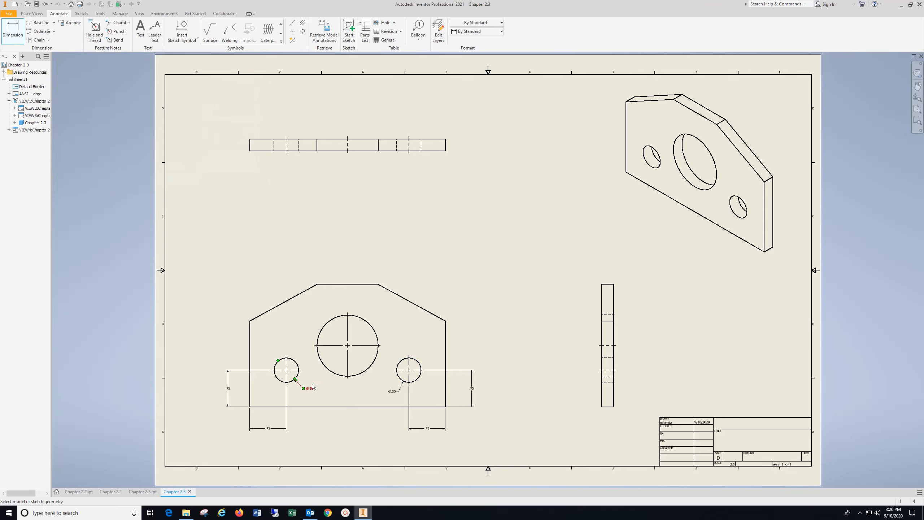
# Dimension the large hole's center horizontally from the plate's left edge, placed below the small-hole dimension.
pyautogui.click(250, 352)
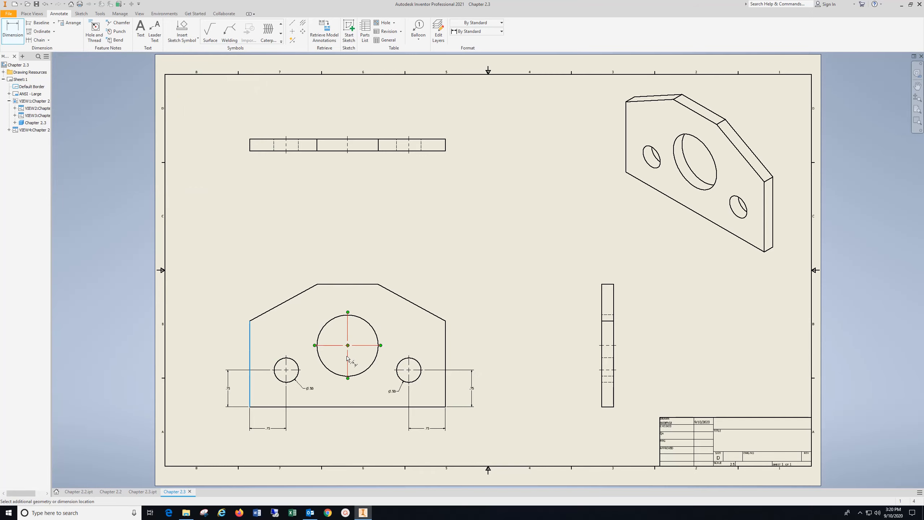
pyautogui.click(347, 357)
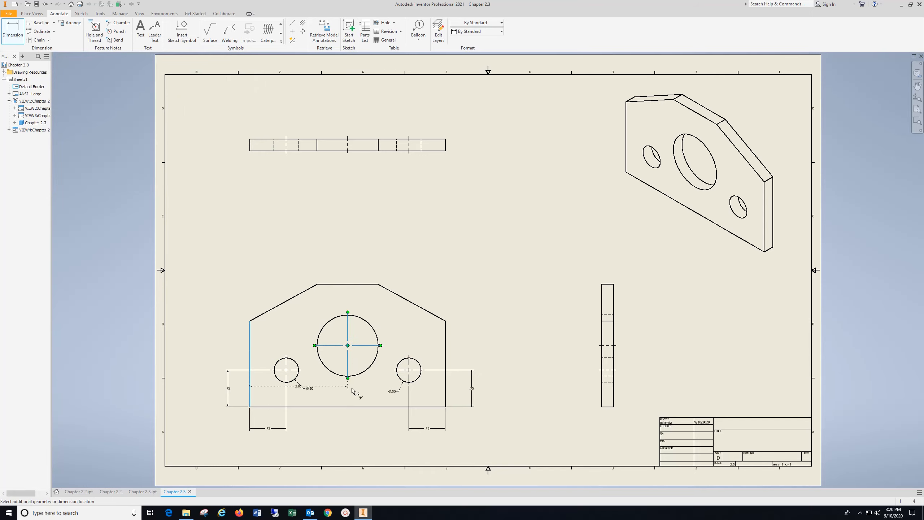
pyautogui.click(346, 448)
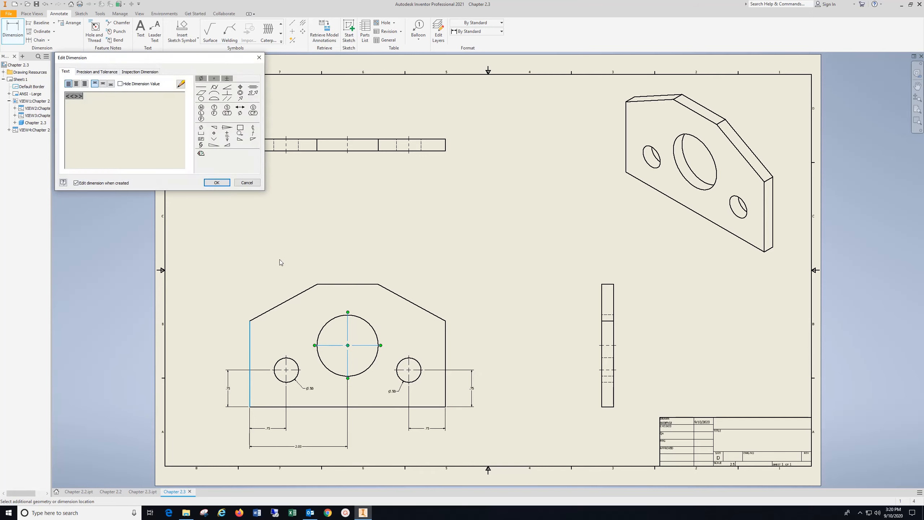
pyautogui.click(216, 183)
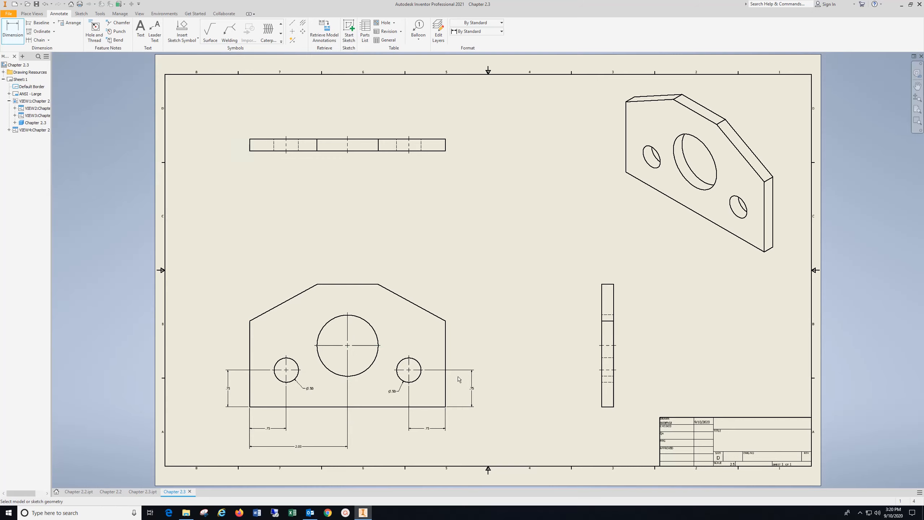
# Dimension the large hole's center vertically from the plate's bottom edge, outside the left small-hole dimension, and add its diameter dimension at upper right.
pyautogui.click(329, 406)
pyautogui.click(328, 346)
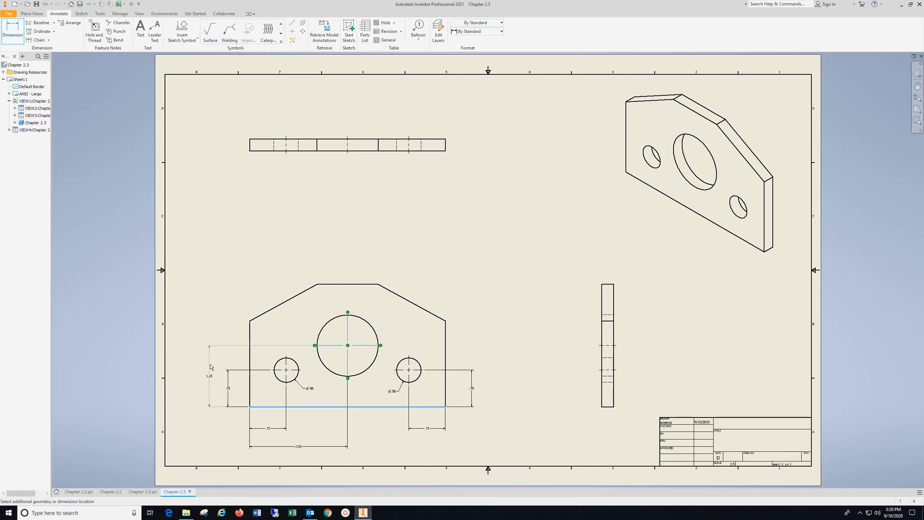
pyautogui.click(211, 366)
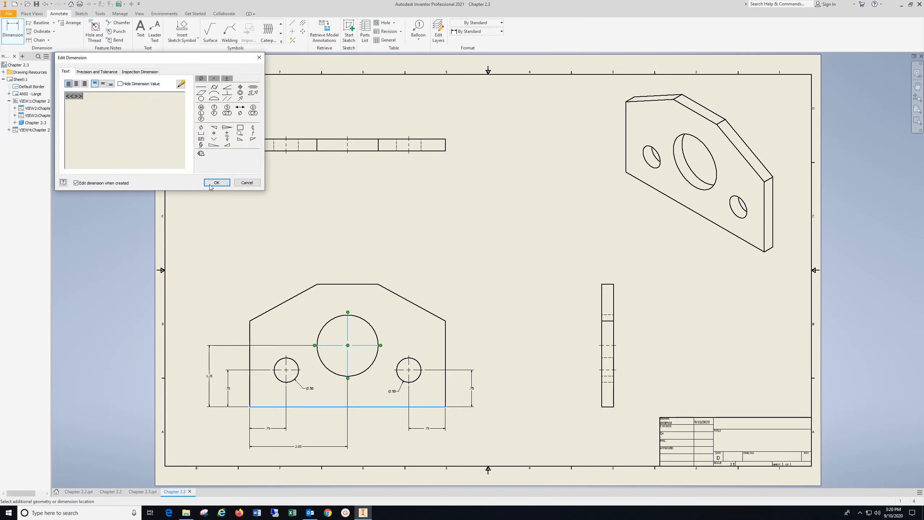
pyautogui.click(215, 185)
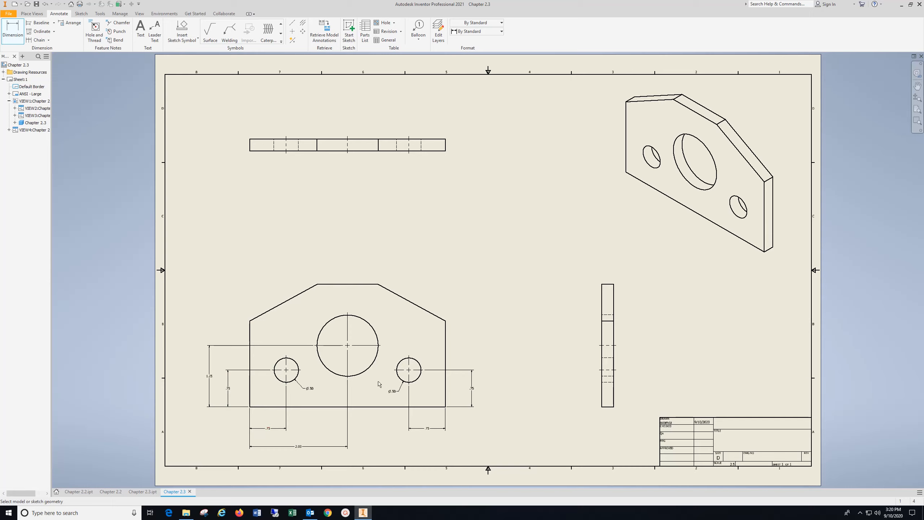
pyautogui.click(377, 332)
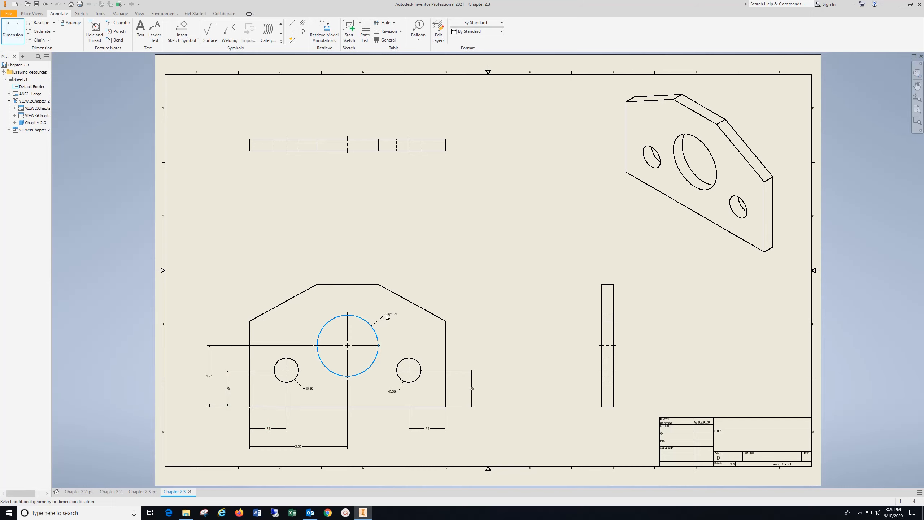
pyautogui.click(385, 316)
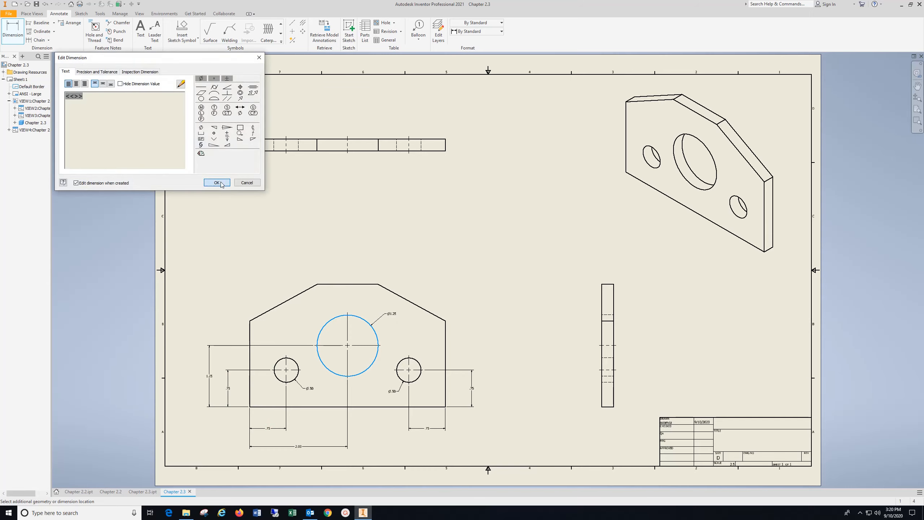
pyautogui.click(217, 184)
# Dimension the plate's overall height in the side view, placing the dimension to the right of the view.
pyautogui.click(608, 407)
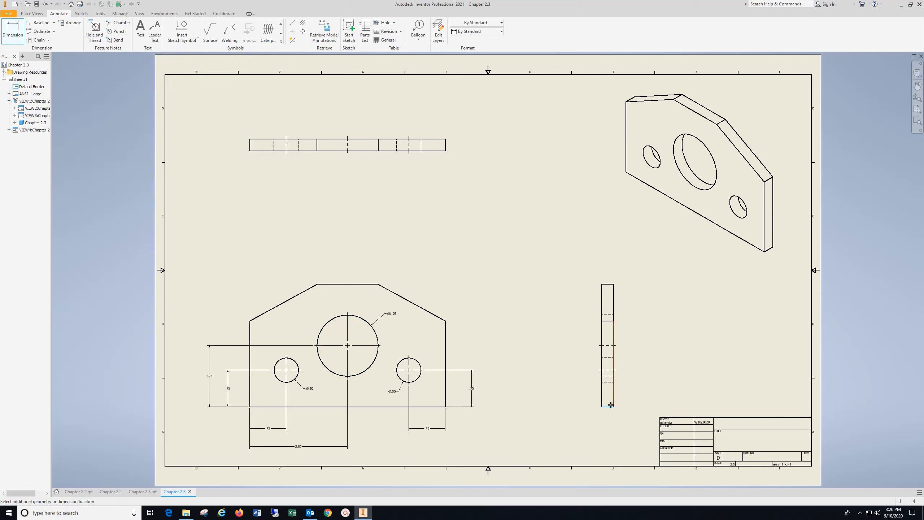
pyautogui.click(610, 285)
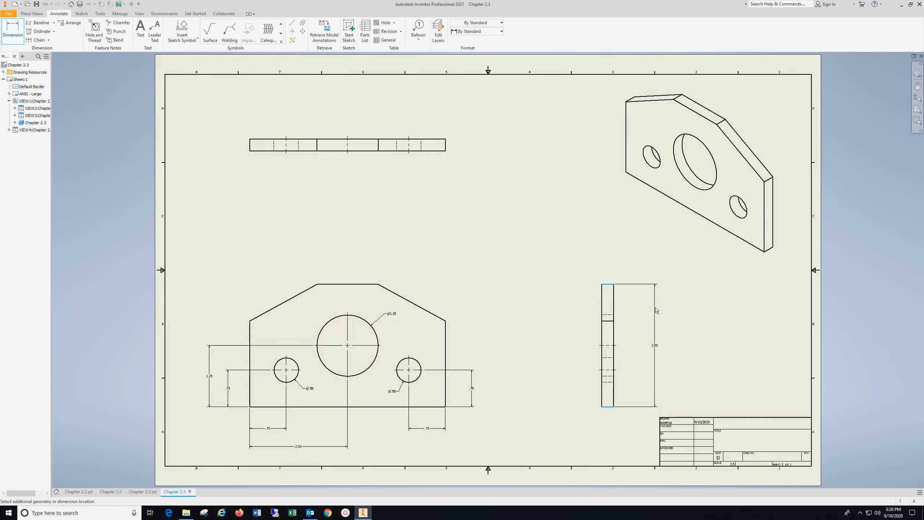
pyautogui.click(643, 309)
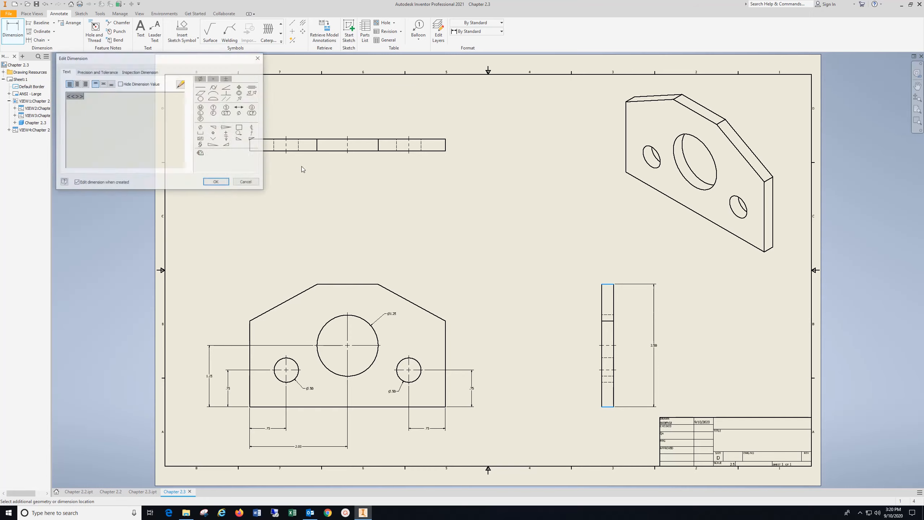
pyautogui.click(217, 183)
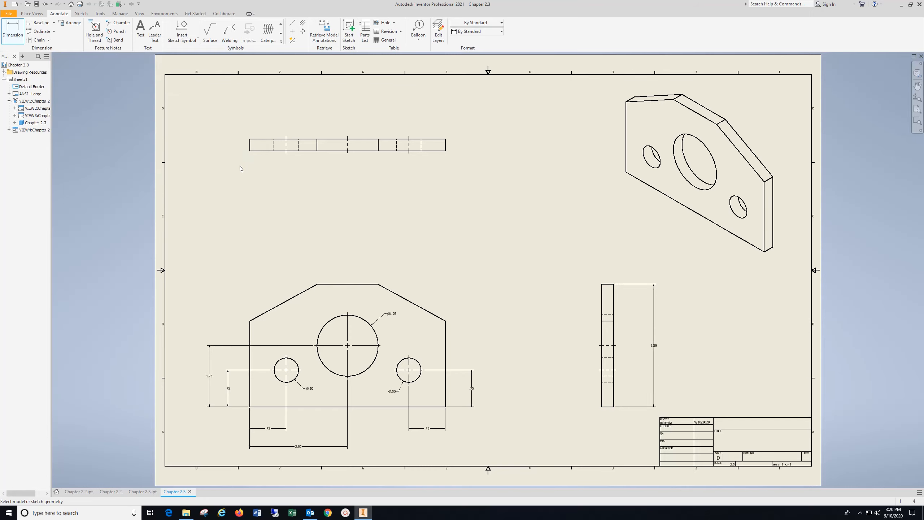
# Dimension the plate's thickness to the left of the top view and its overall width above that view.
pyautogui.click(264, 150)
pyautogui.click(259, 139)
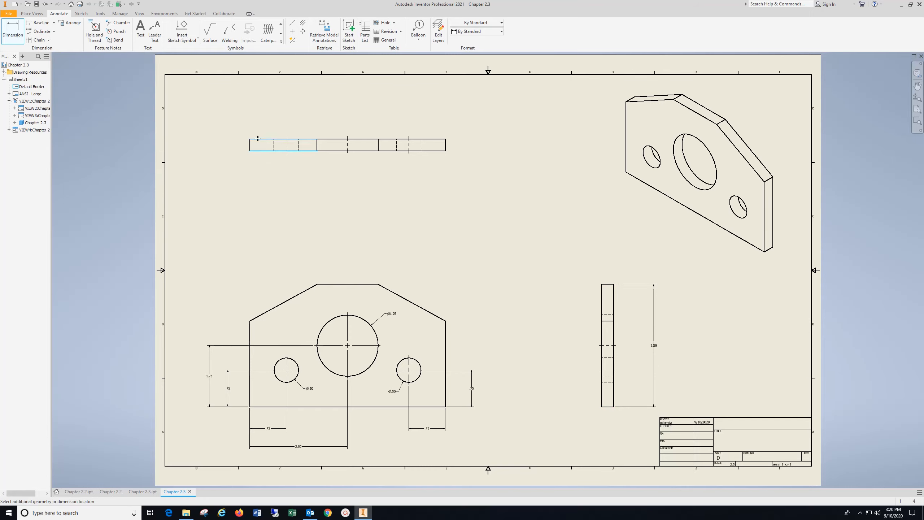
pyautogui.click(222, 144)
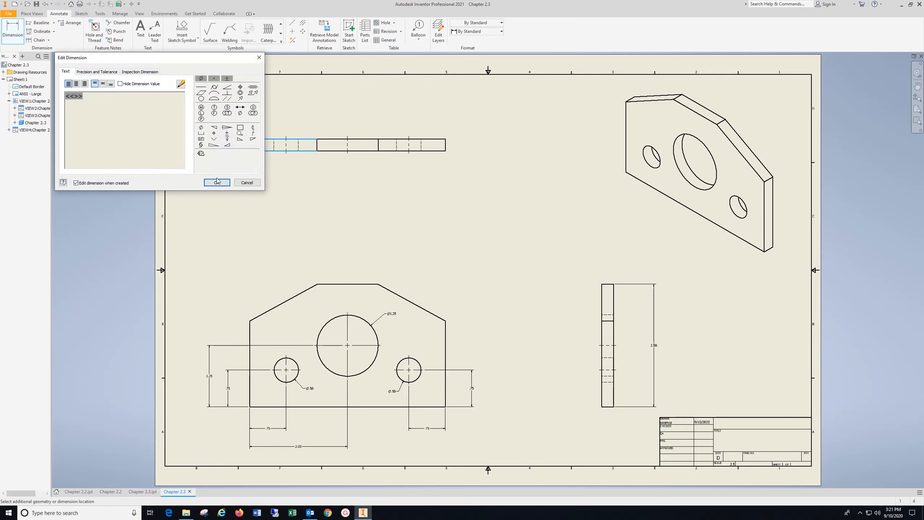
pyautogui.click(218, 182)
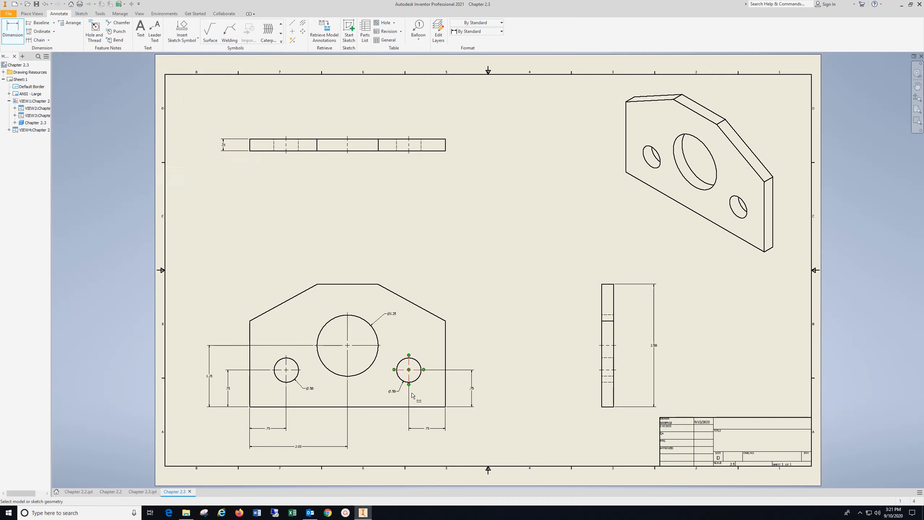
pyautogui.click(250, 146)
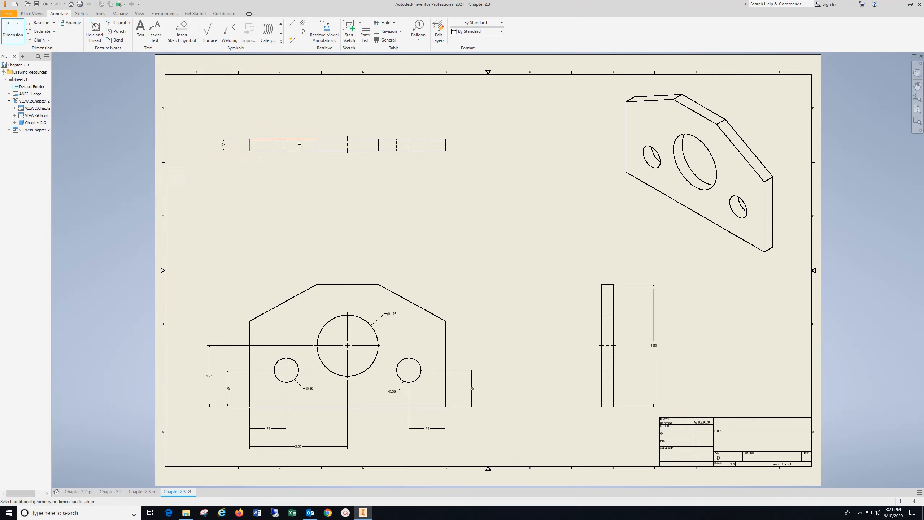
pyautogui.click(446, 147)
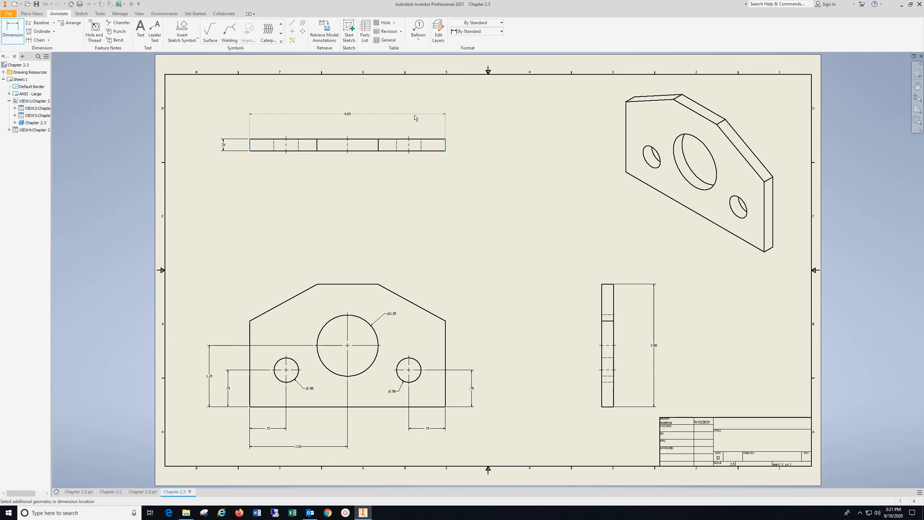
pyautogui.click(416, 118)
pyautogui.click(217, 182)
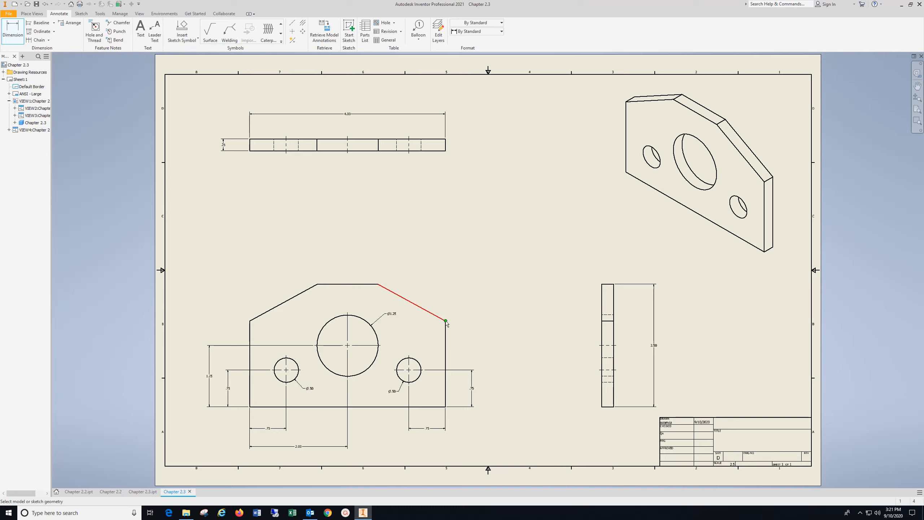
# Add horizontal dimensions above the front view for the right sloped edge and the flat top edge, aligned in one row.
pyautogui.click(415, 304)
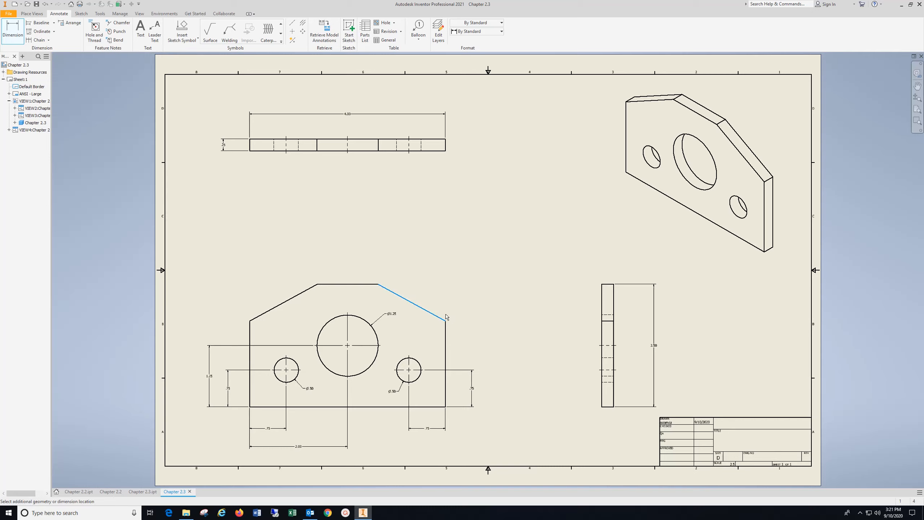
pyautogui.click(374, 284)
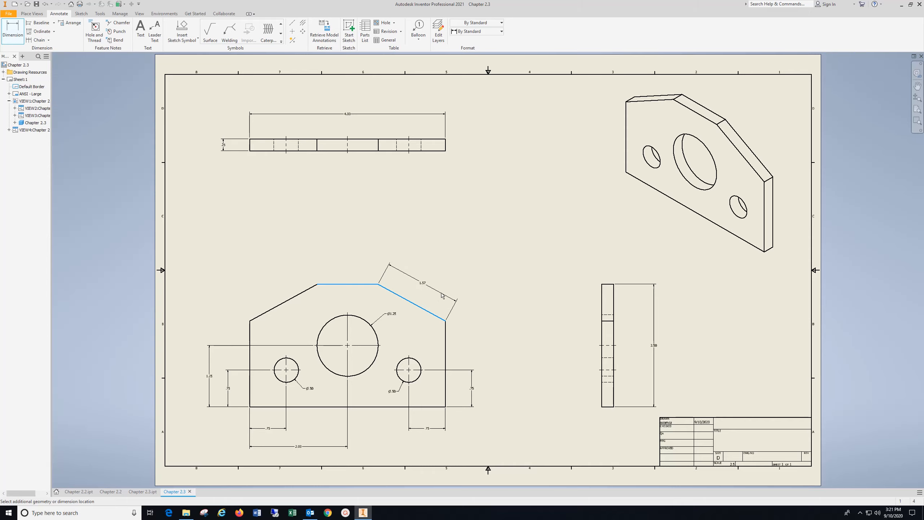
pyautogui.click(422, 268)
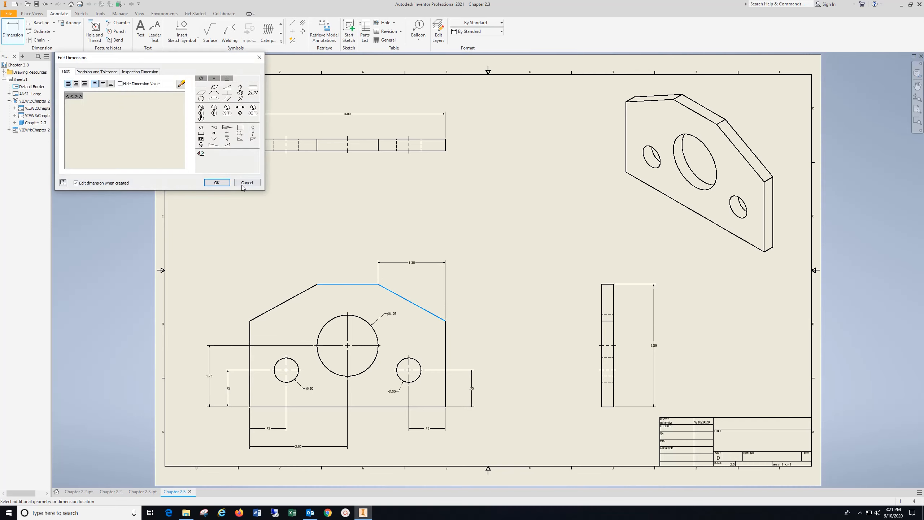
pyautogui.click(216, 182)
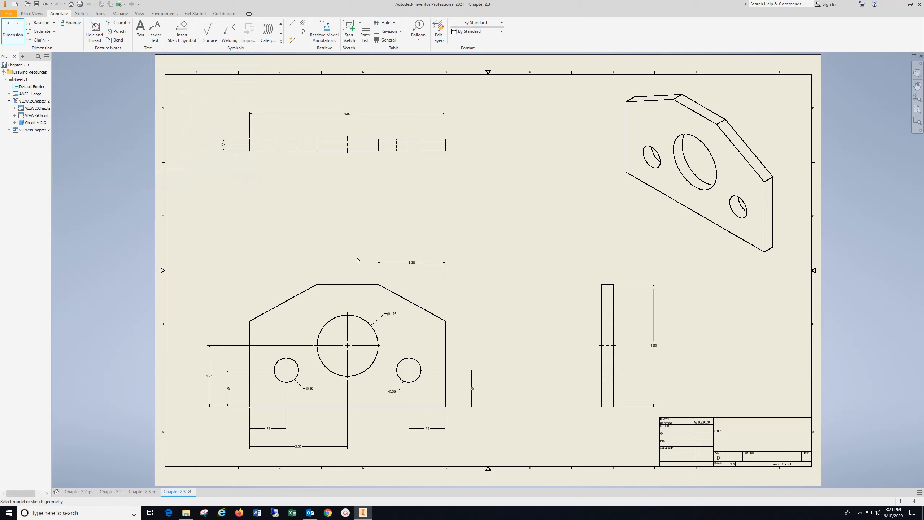
pyautogui.click(353, 284)
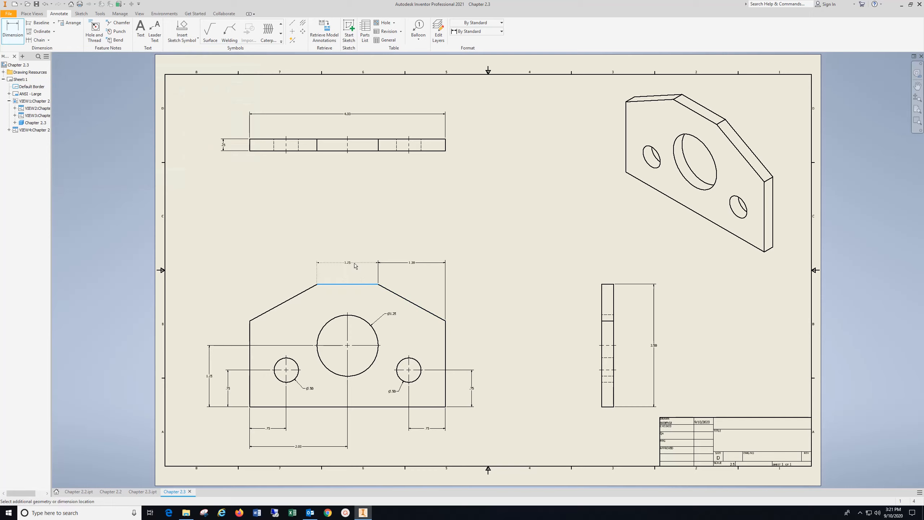
pyautogui.click(356, 264)
pyautogui.click(217, 182)
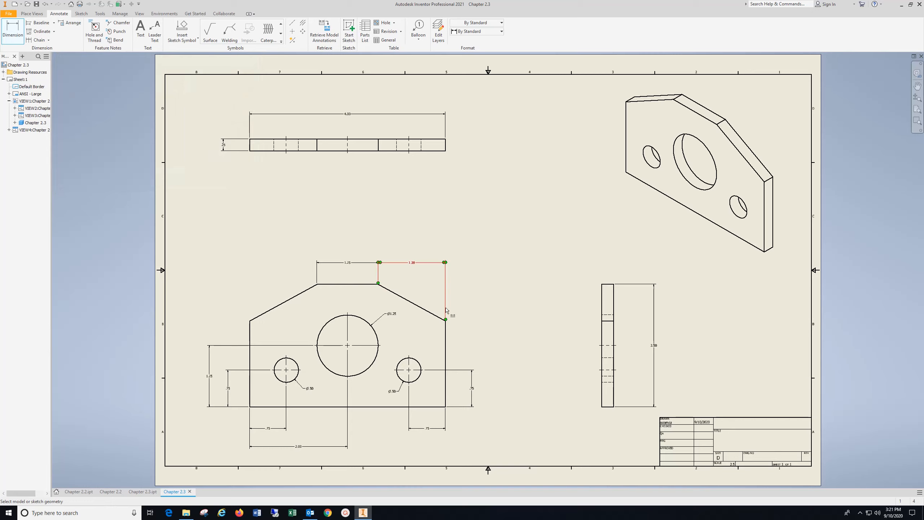
# Dimension the left sloped edge's horizontal extent above the front view, in line with the top edge's dimension.
pyautogui.click(312, 287)
pyautogui.click(250, 327)
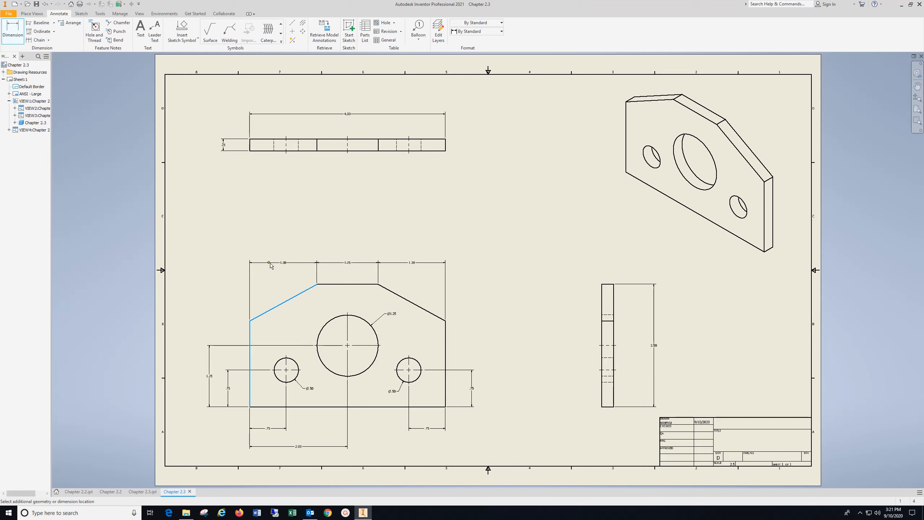
pyautogui.click(271, 266)
pyautogui.click(218, 183)
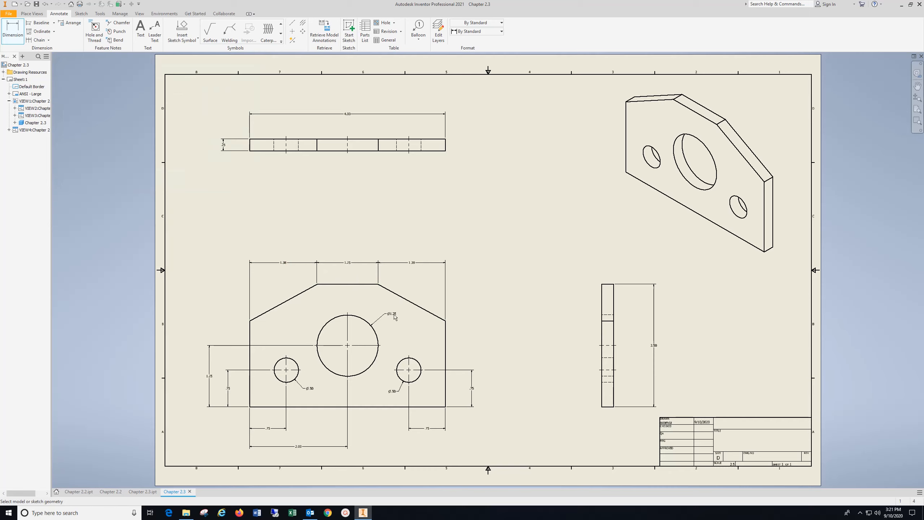
# Add an angle dimension between the flat top edge and the right sloped edge in the front view.
pyautogui.click(362, 284)
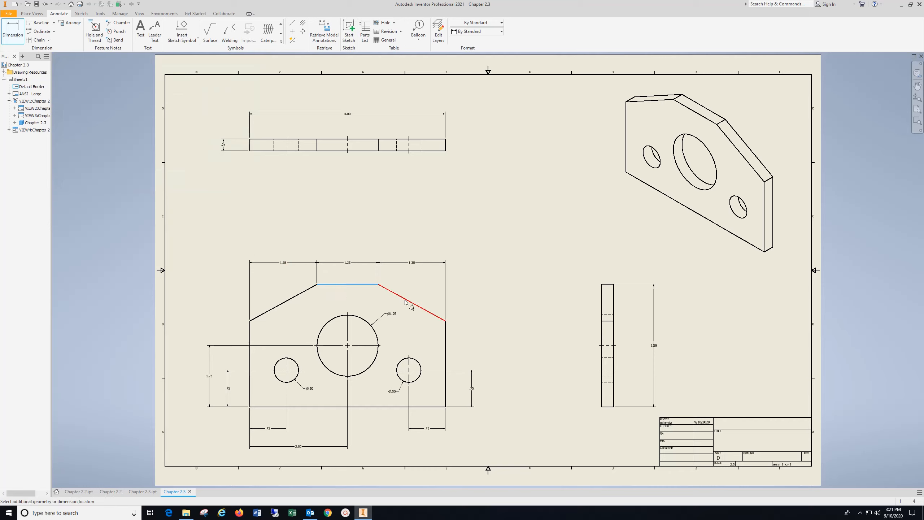
pyautogui.click(405, 300)
pyautogui.click(430, 299)
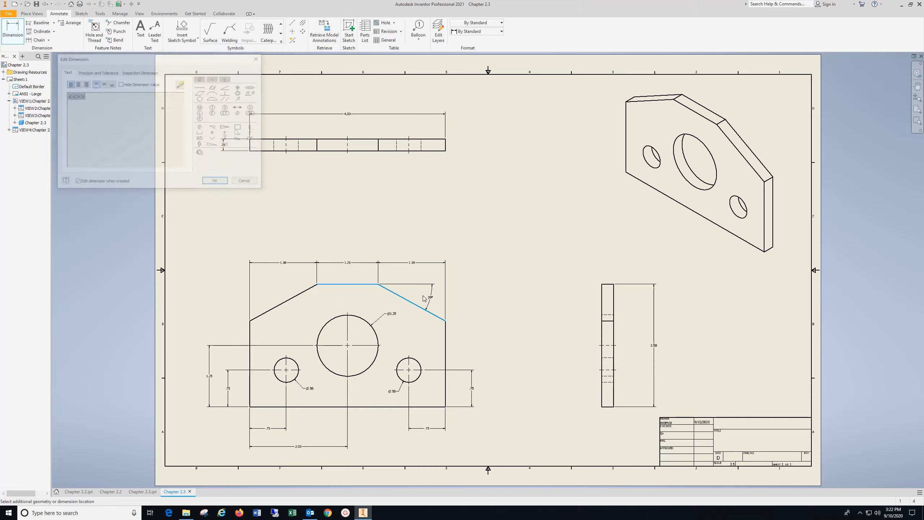
pyautogui.click(215, 185)
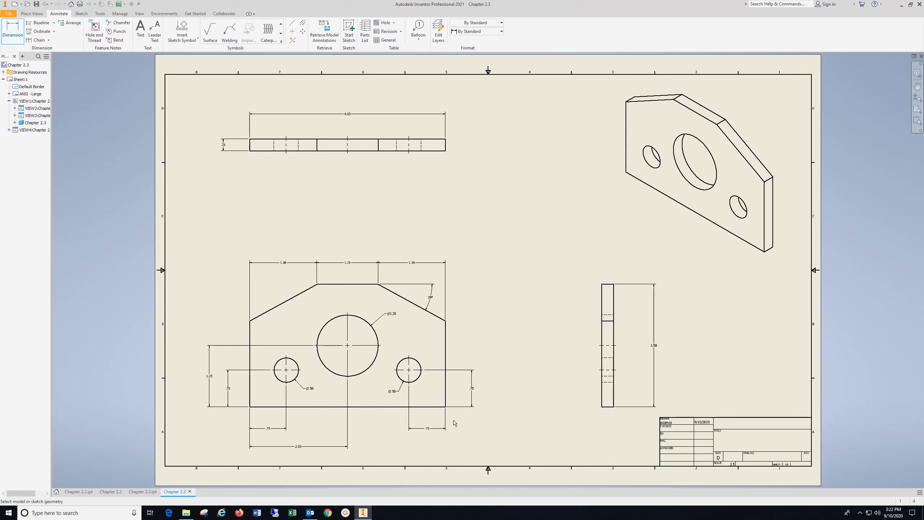
# Dimension the height of the plate's right vertical edge in the front view, outside the right small-hole dimension.
pyautogui.click(434, 407)
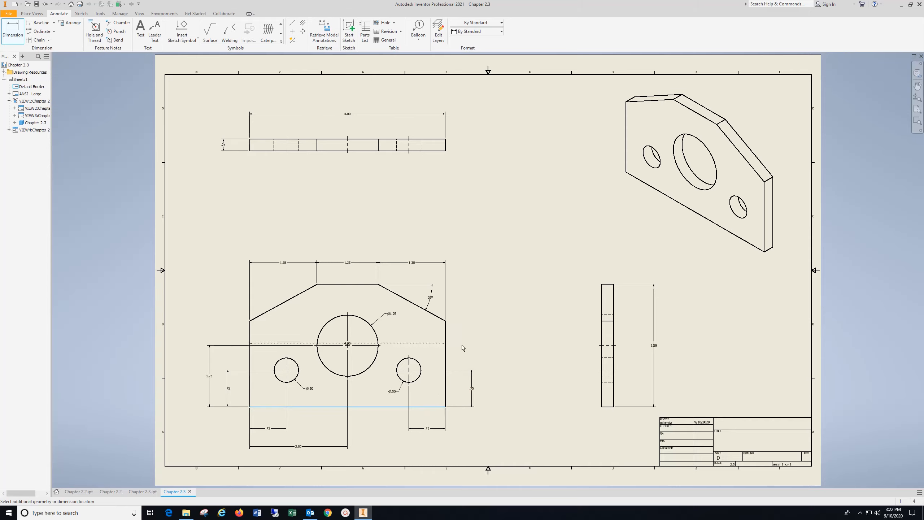
pyautogui.click(446, 364)
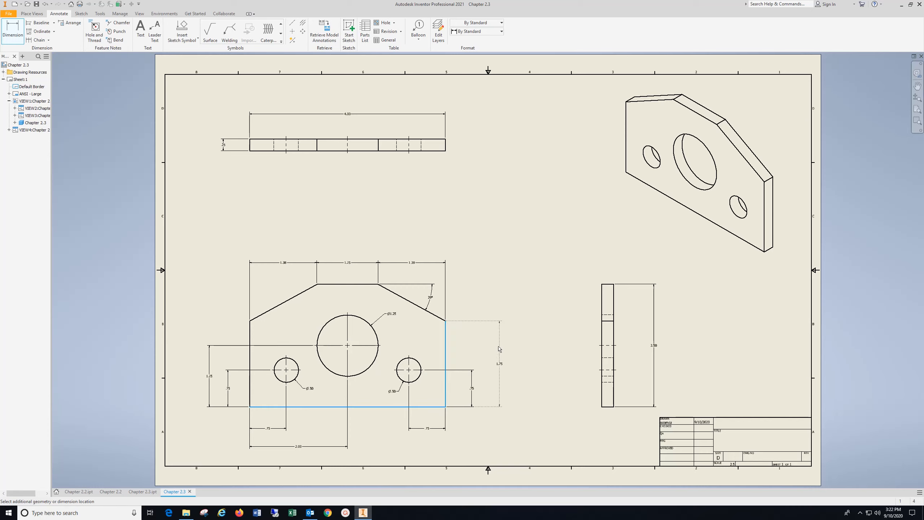
pyautogui.click(500, 349)
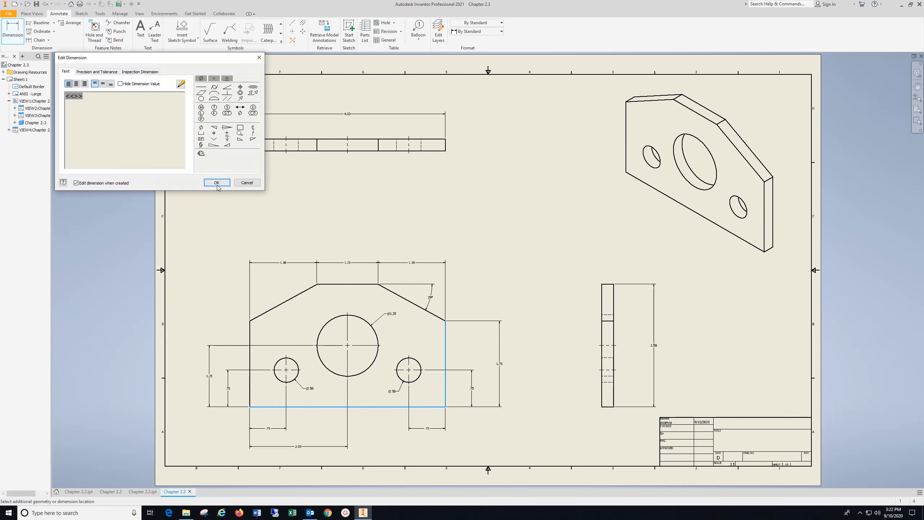
pyautogui.click(216, 183)
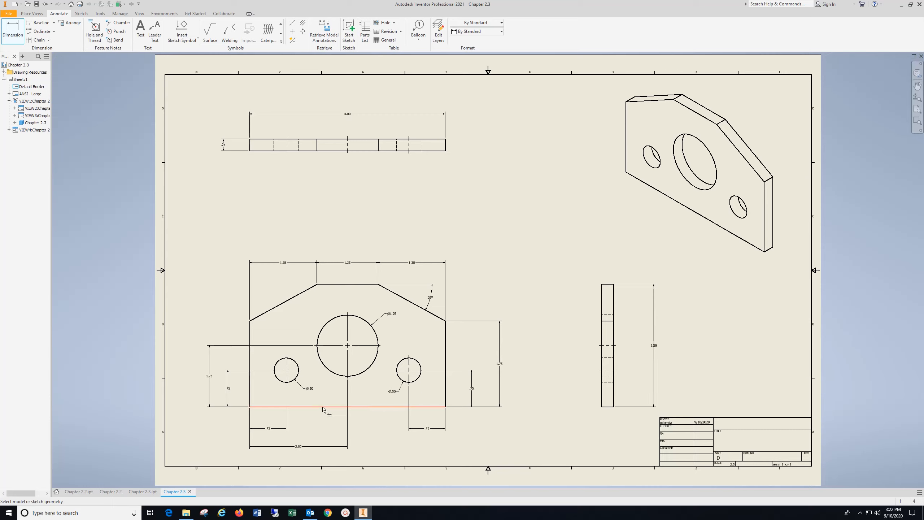
# Add the text "Chapter 2.3" at 0.240 in height in the blank title block cell above the TITLE cell.
pyautogui.moveTo(534, 404); pyautogui.dragTo(275, 327, button='middle')
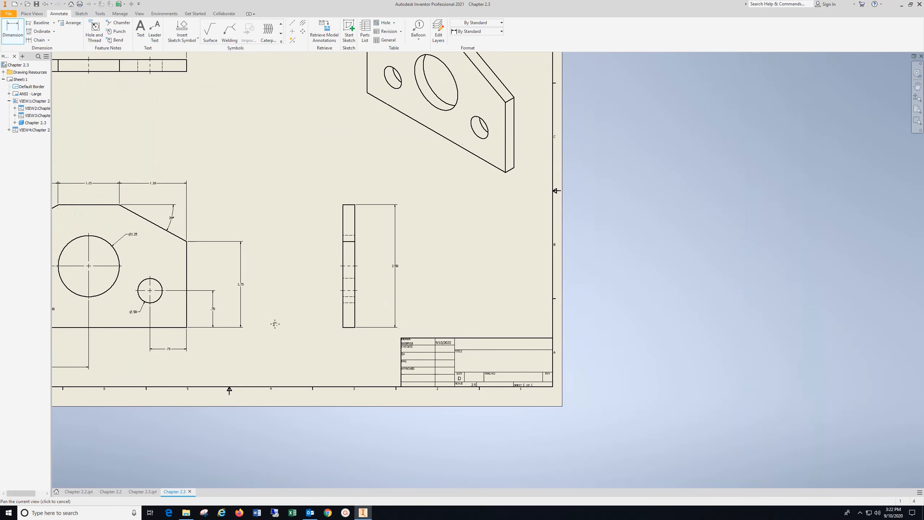
pyautogui.moveTo(430, 82); pyautogui.dragTo(346, 117, button='middle')
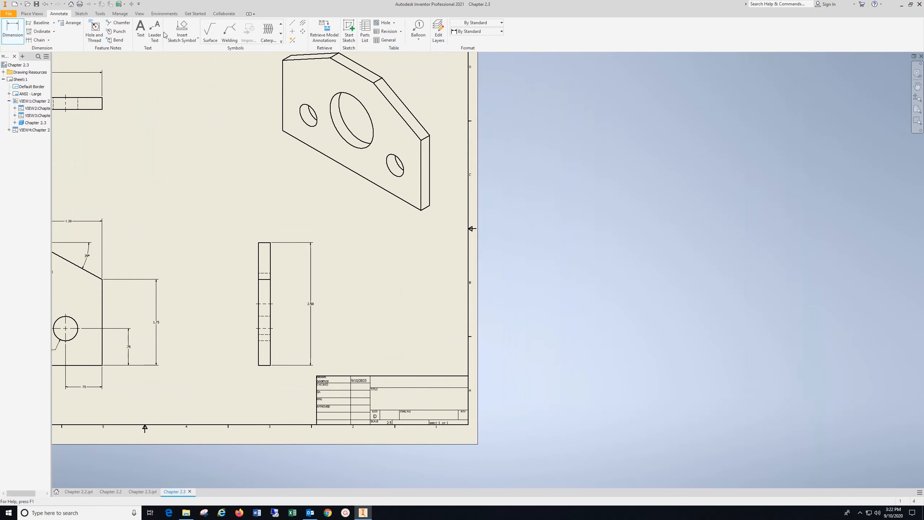
pyautogui.click(141, 28)
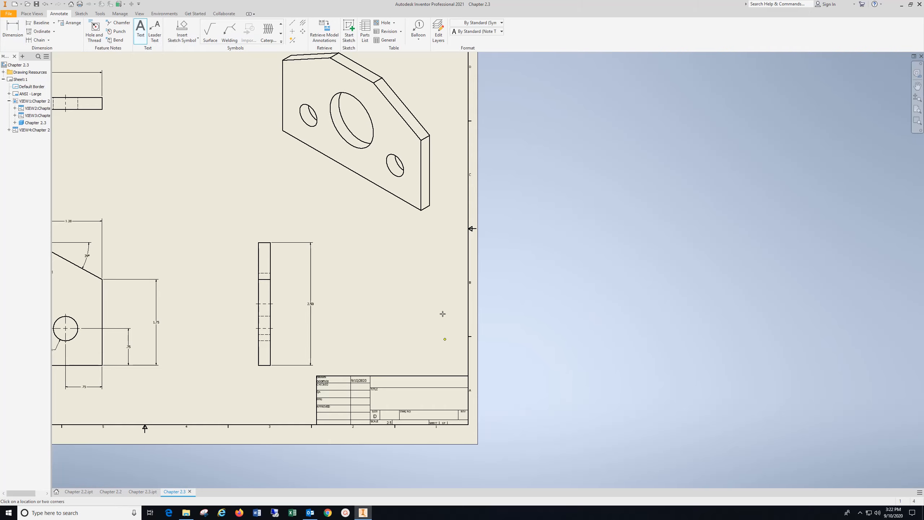
pyautogui.scroll(-3, 419, 394)
pyautogui.scroll(8, 421, 401)
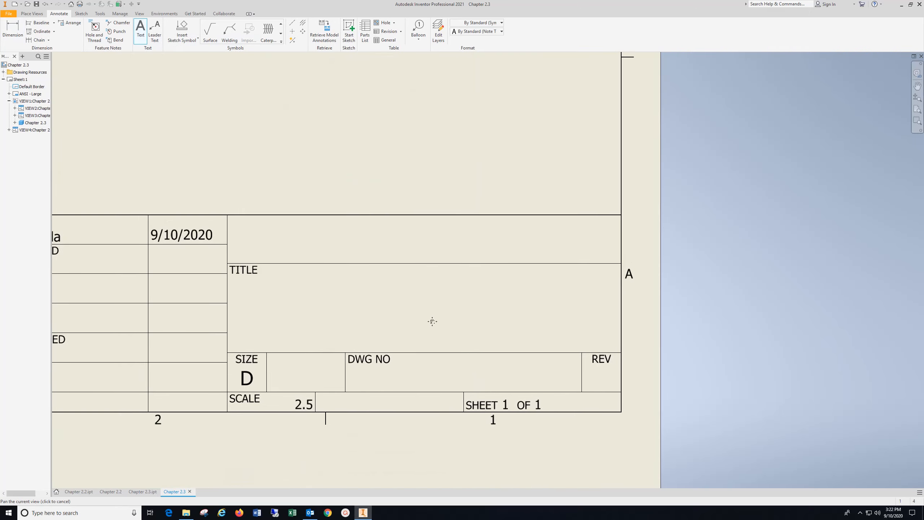
pyautogui.click(381, 240)
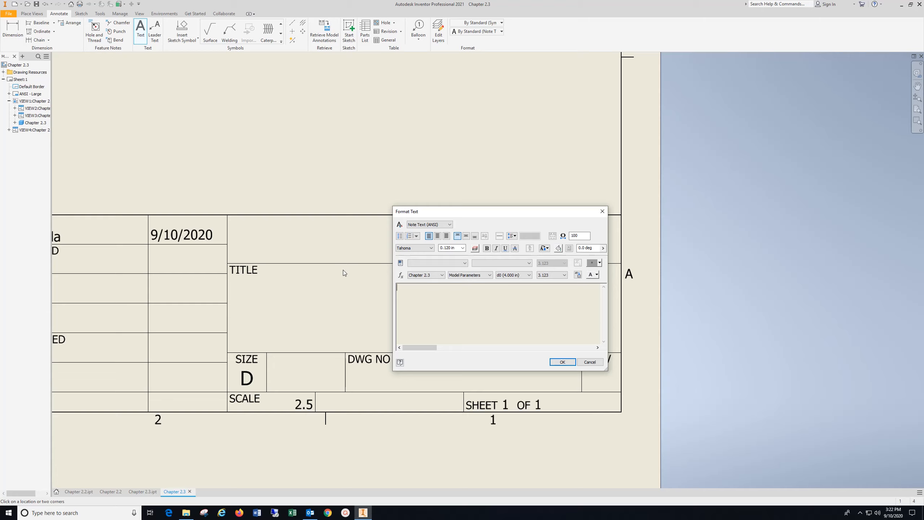
pyautogui.write('Chapter 2.3')
pyautogui.moveTo(435, 287); pyautogui.dragTo(390, 291)
pyautogui.click(462, 248)
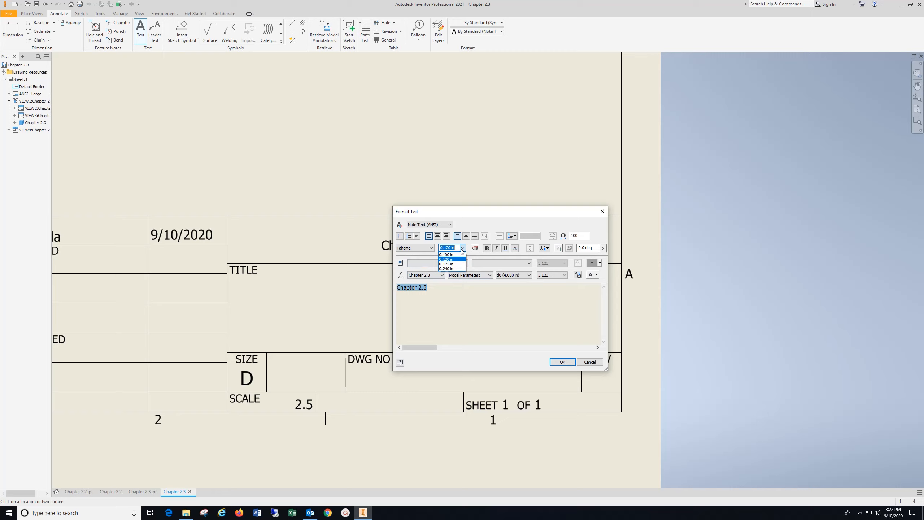
pyautogui.click(448, 269)
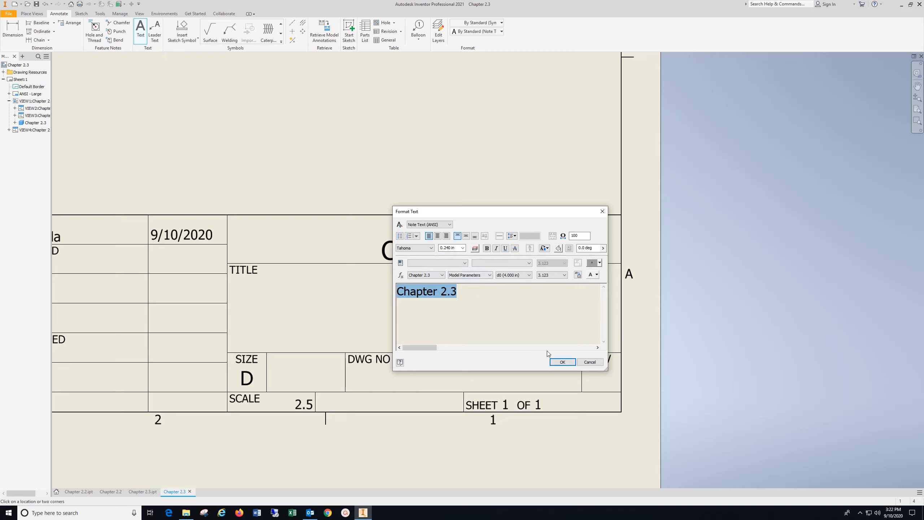
pyautogui.click(562, 361)
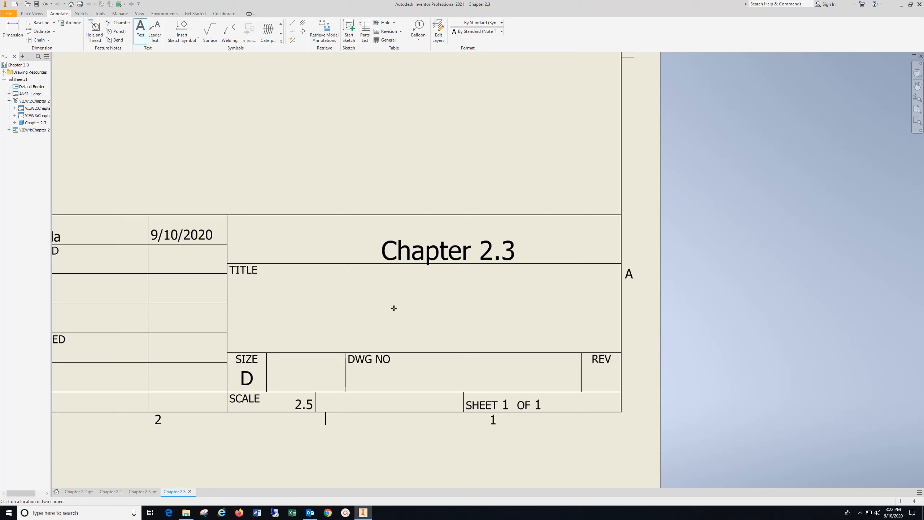
# Add the text "Your Name" at 0.240 in height in the title block's TITLE cell.
pyautogui.click(387, 310)
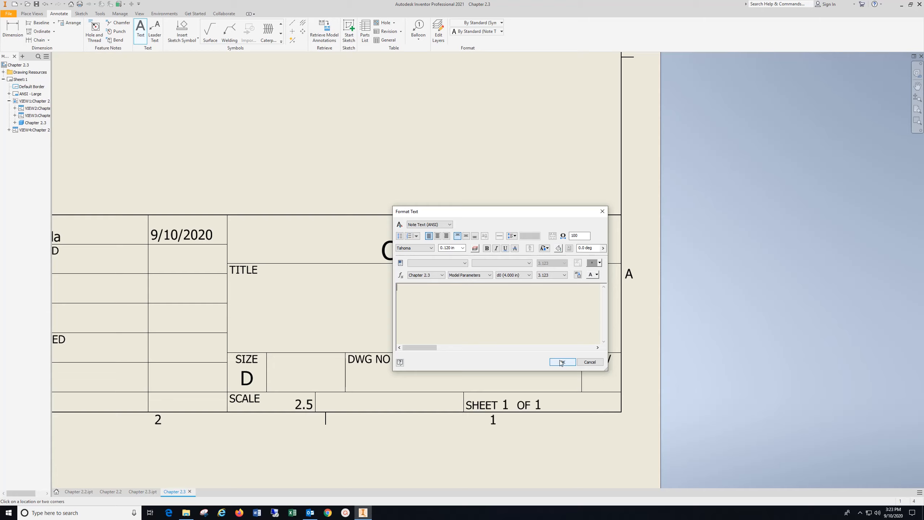
pyautogui.write('Your Name')
pyautogui.moveTo(442, 288); pyautogui.dragTo(396, 287)
pyautogui.click(462, 248)
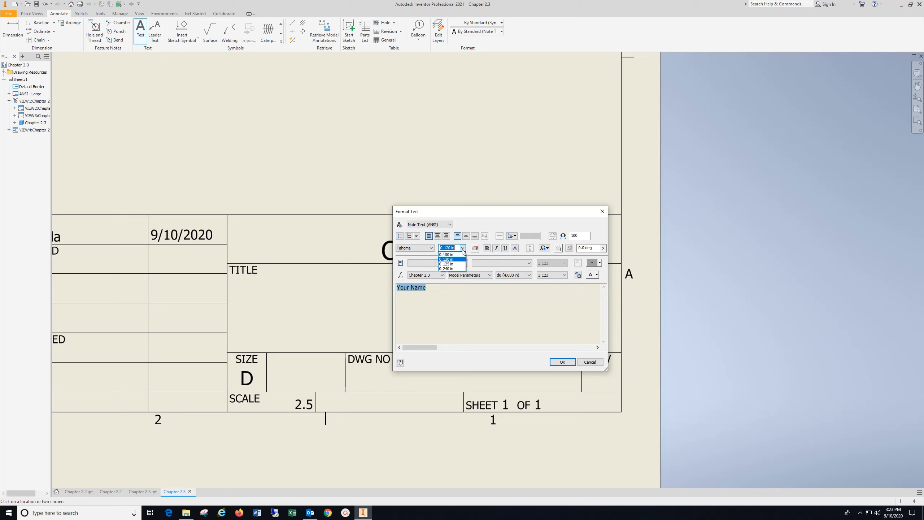
pyautogui.click(451, 268)
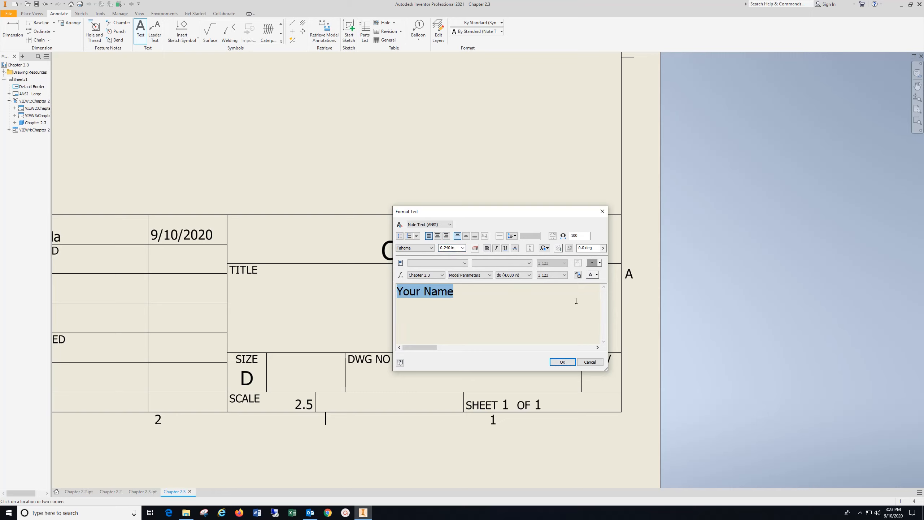
pyautogui.click(562, 362)
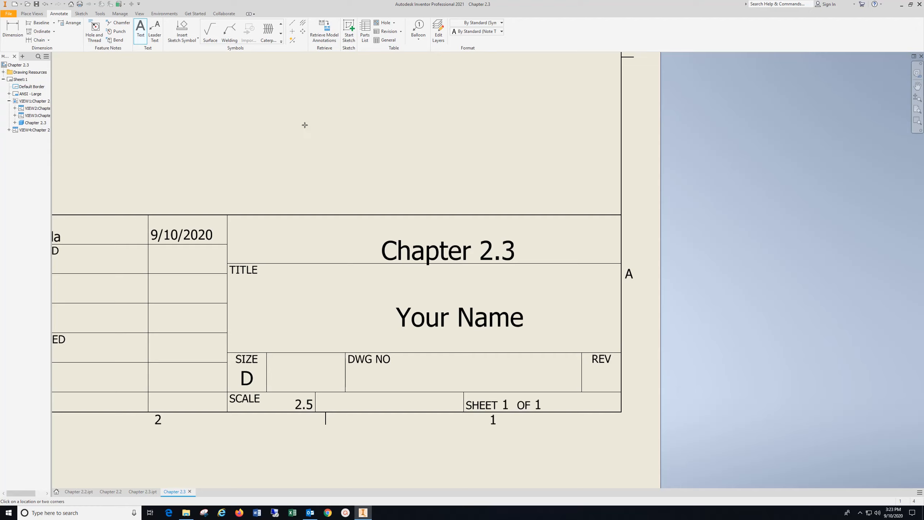
pyautogui.press('Escape')
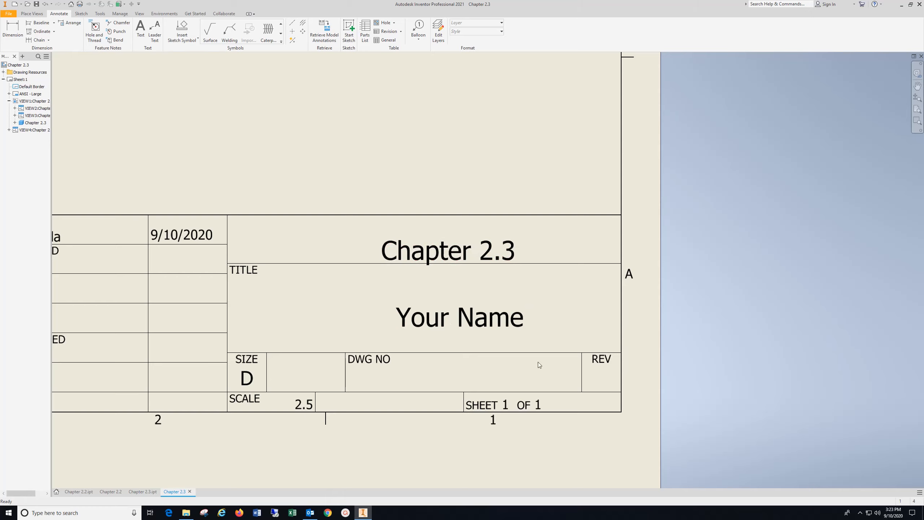
# Swap the two title block texts, with "Chapter 2.3" in the TITLE cell and "Your Name" in the cell above it.
pyautogui.moveTo(451, 311); pyautogui.dragTo(444, 160)
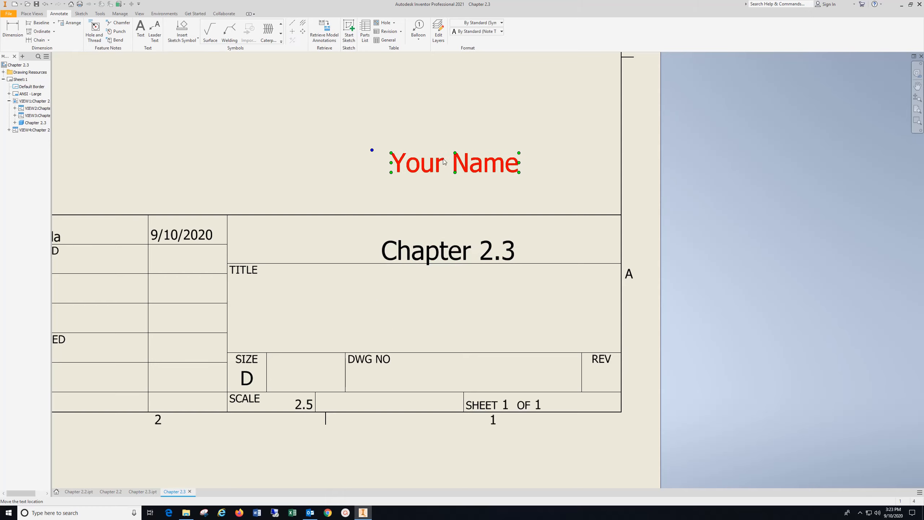
pyautogui.moveTo(443, 248); pyautogui.dragTo(438, 311)
pyautogui.click(542, 301)
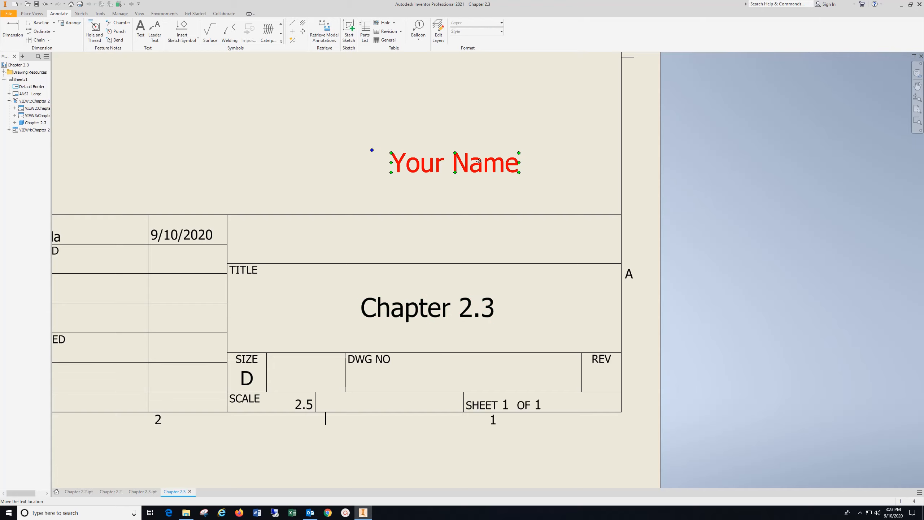
pyautogui.moveTo(479, 161); pyautogui.dragTo(449, 237)
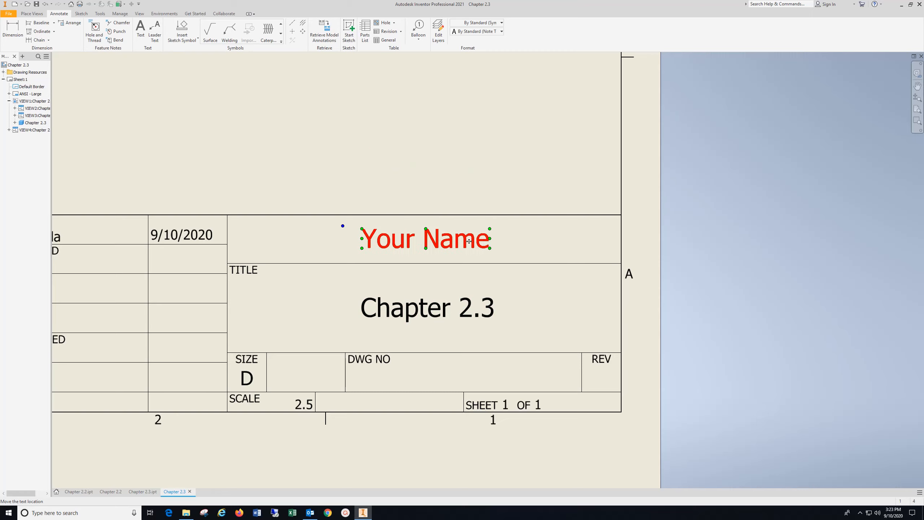
pyautogui.click(531, 152)
# Add the note "Material: Carbon Steel" at 0.240 in height just above the sheet's lower border, to the left of the title block.
pyautogui.scroll(3, 348, 284)
pyautogui.scroll(-2, 348, 284)
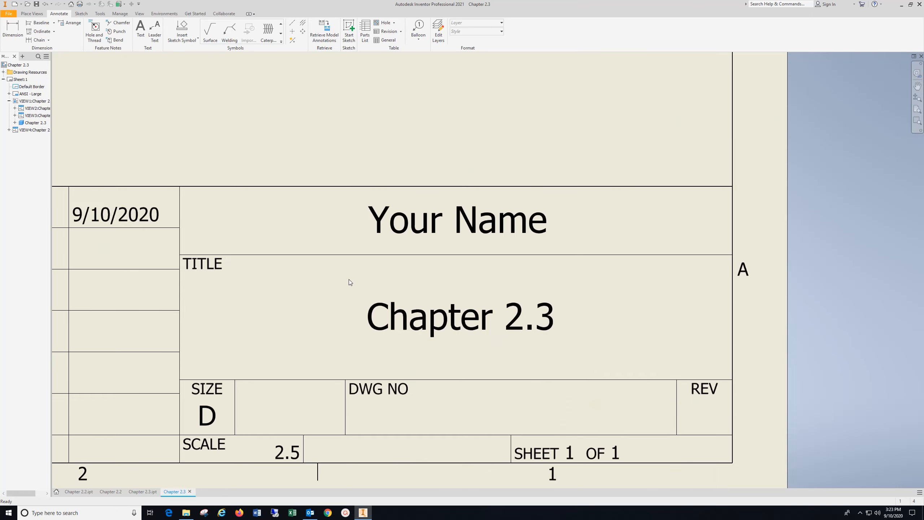
pyautogui.scroll(-2, 351, 279)
pyautogui.moveTo(303, 293)
pyautogui.mouseDown(button='middle')
pyautogui.moveTo(470, 277)
pyautogui.moveTo(549, 291)
pyautogui.mouseUp(button='middle')
pyautogui.click(603, 263)
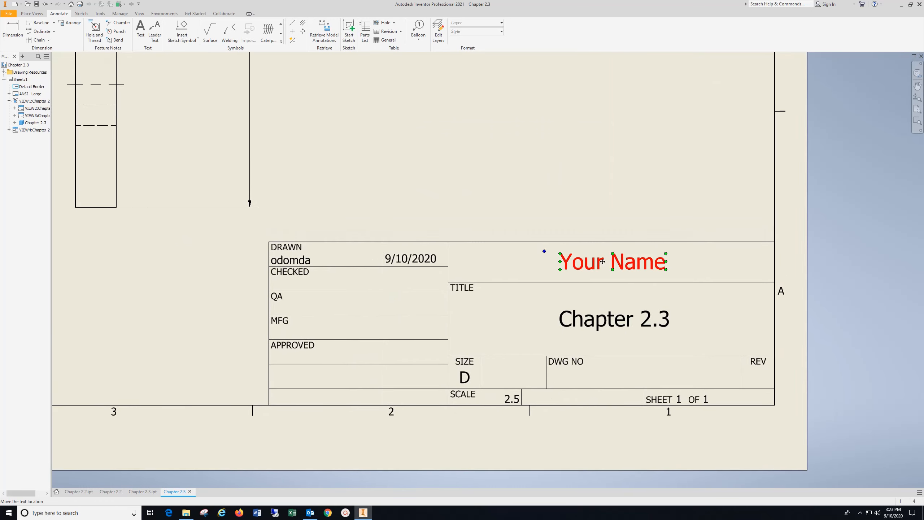
pyautogui.click(141, 29)
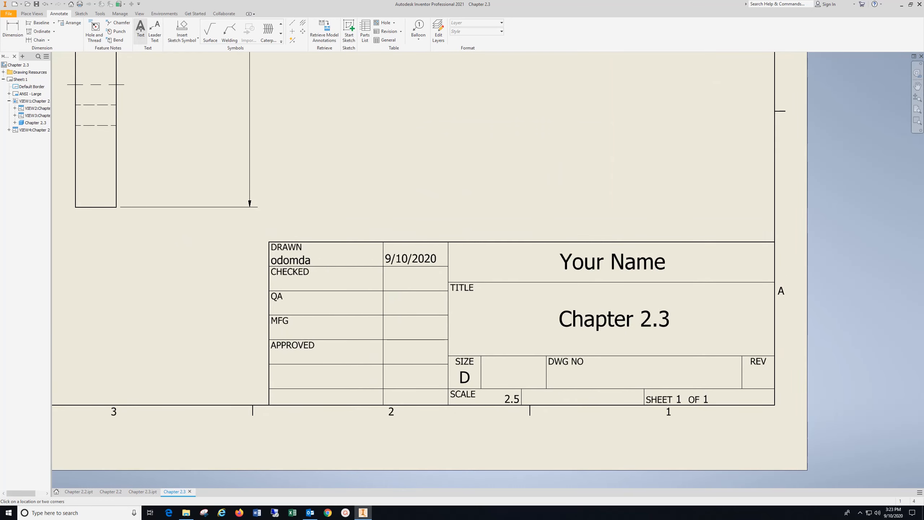
pyautogui.click(89, 375)
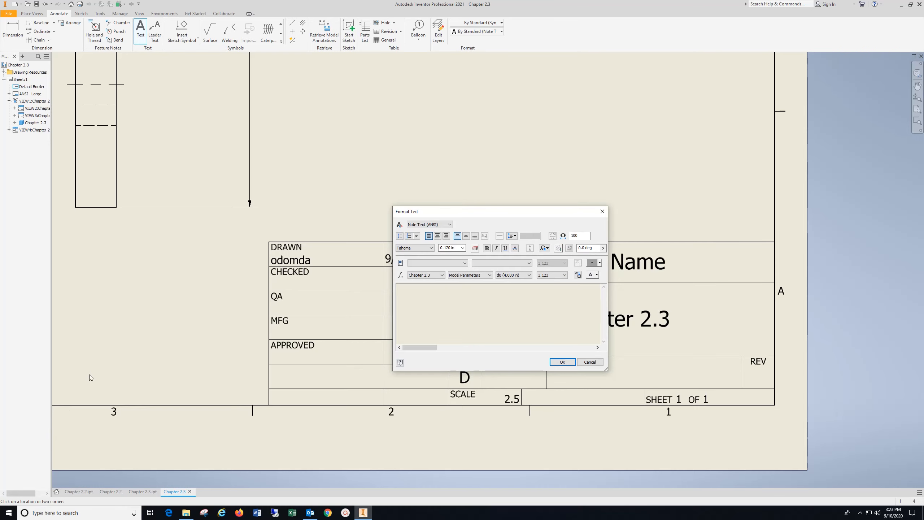
pyautogui.write('Material: Carbon S')
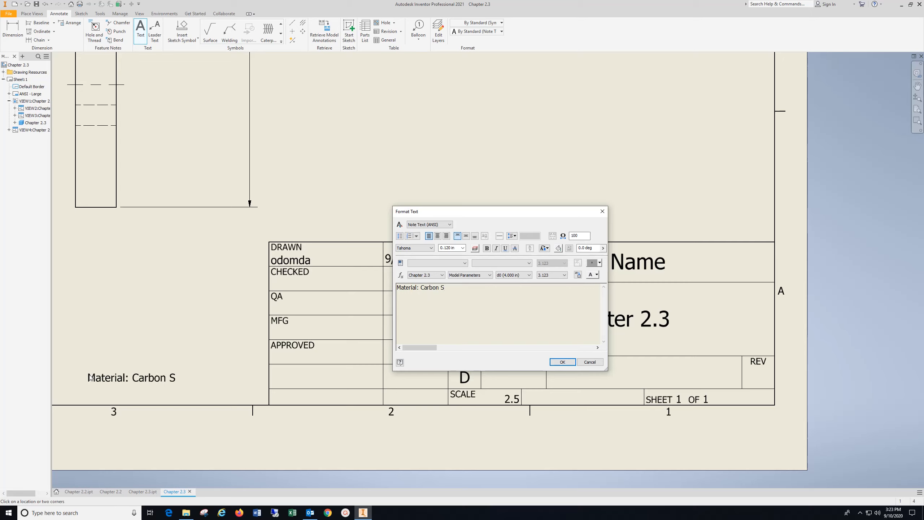
pyautogui.write('teel')
pyautogui.moveTo(456, 288); pyautogui.dragTo(391, 293)
pyautogui.click(463, 248)
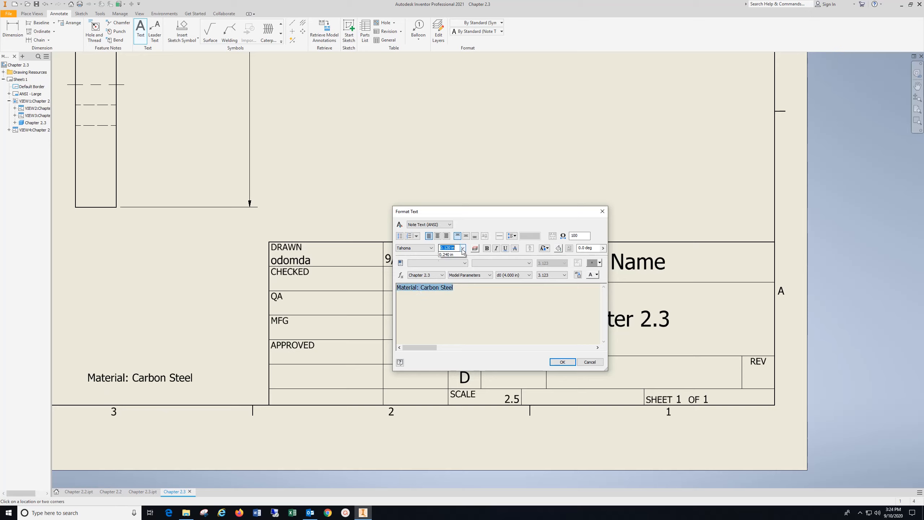
pyautogui.click(448, 269)
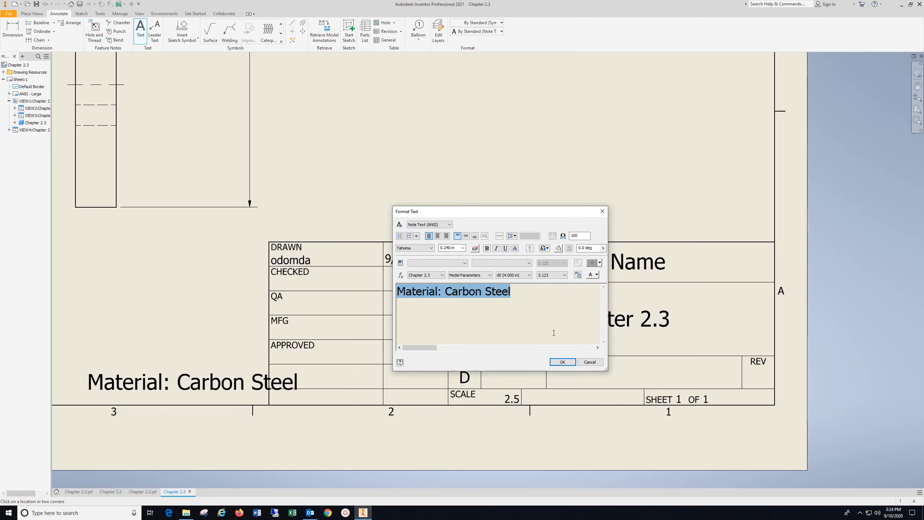
pyautogui.click(562, 362)
# Move the material note left along the lower border so it clears the title block.
pyautogui.moveTo(301, 348); pyautogui.dragTo(485, 311, button='middle')
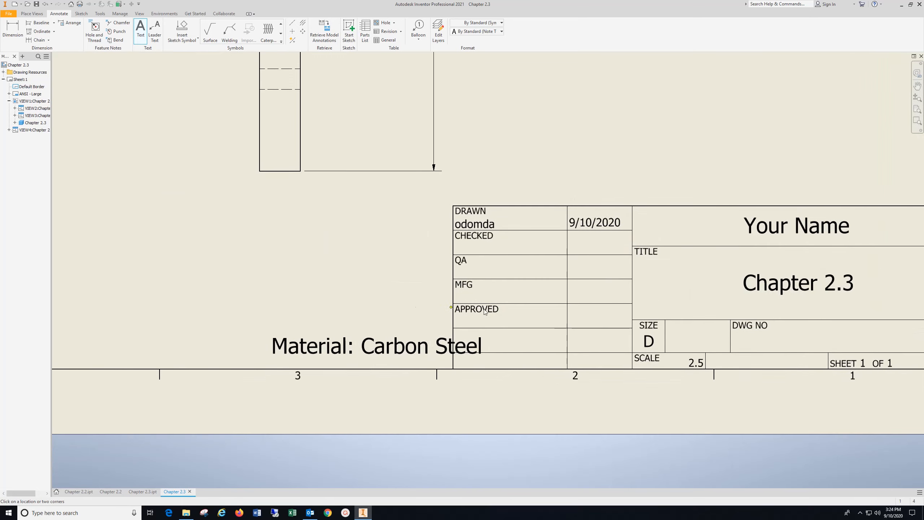
pyautogui.press('Escape')
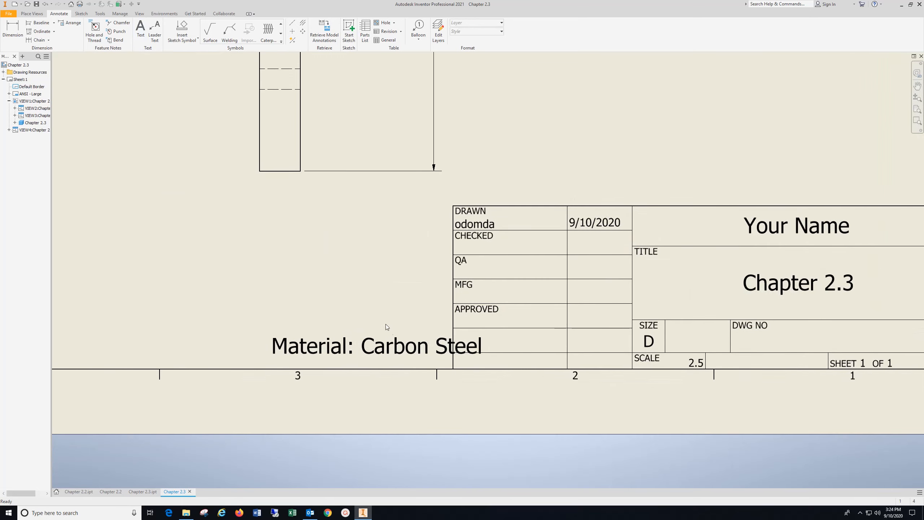
pyautogui.moveTo(404, 347); pyautogui.dragTo(354, 347)
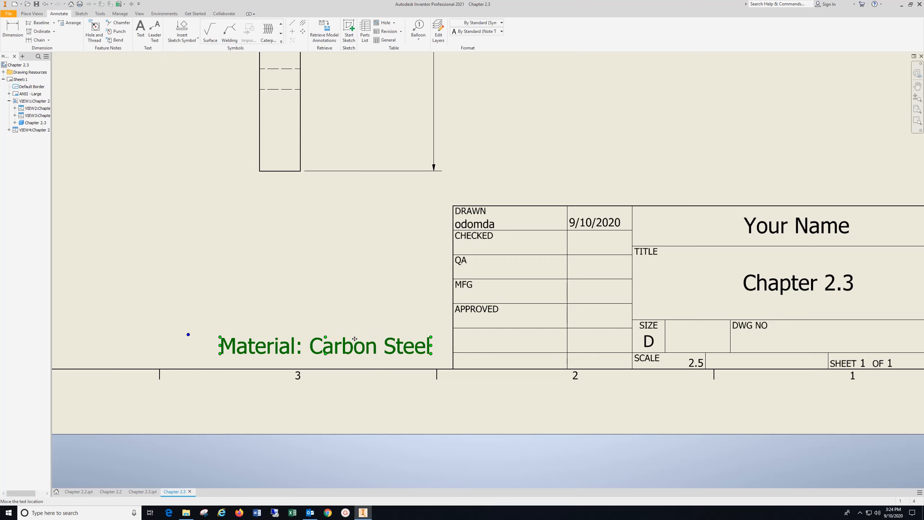
pyautogui.click(335, 278)
pyautogui.scroll(5, 355, 360)
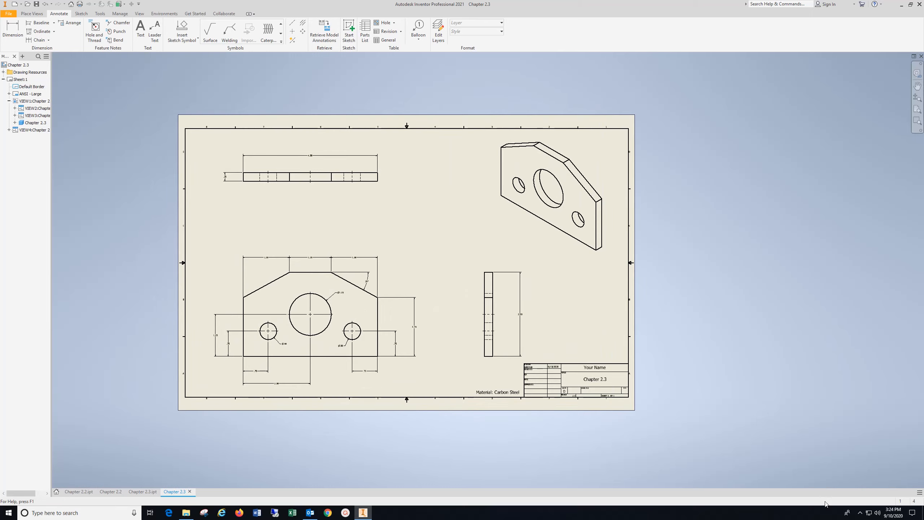
pyautogui.click(860, 513)
pyautogui.click(860, 498)
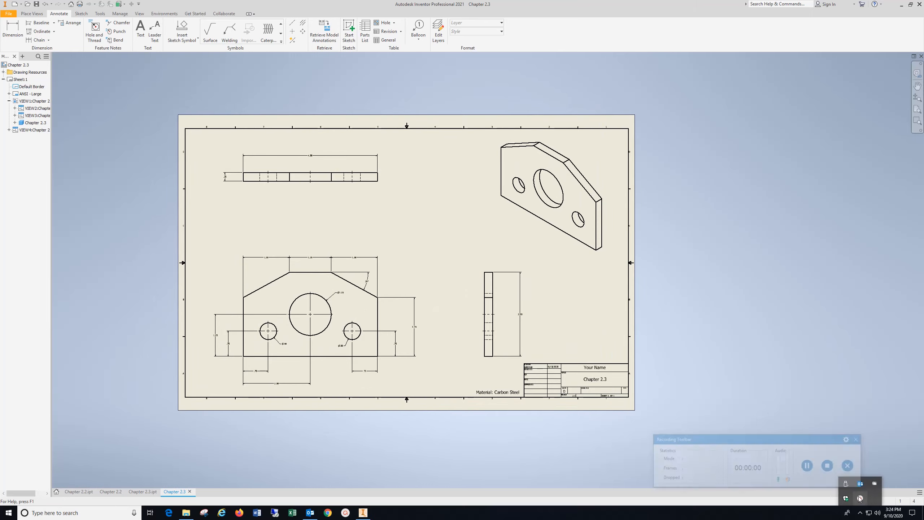